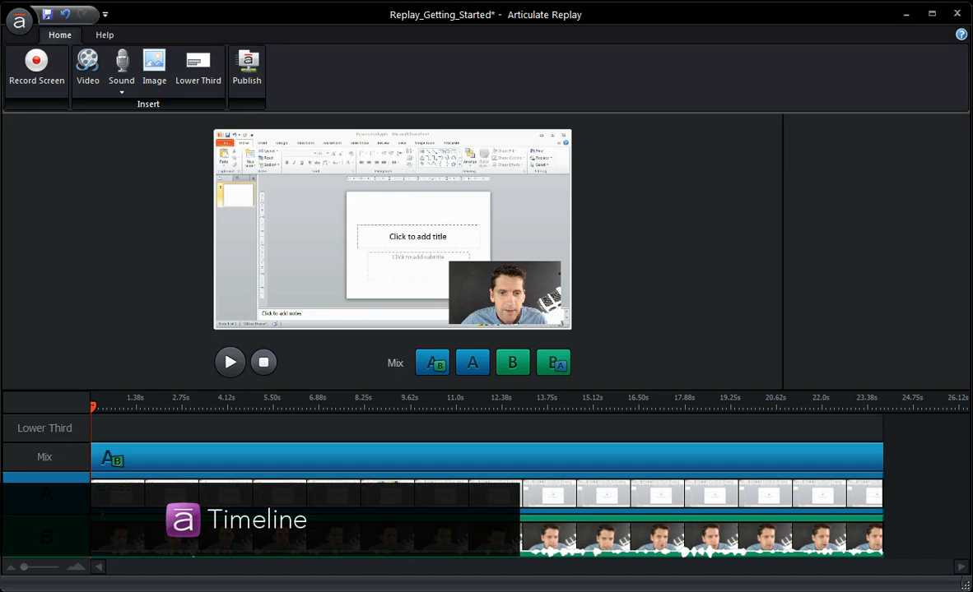
Shift the linked screen recording and webcam clips later on the timeline, and move them back to the start
click(120, 498)
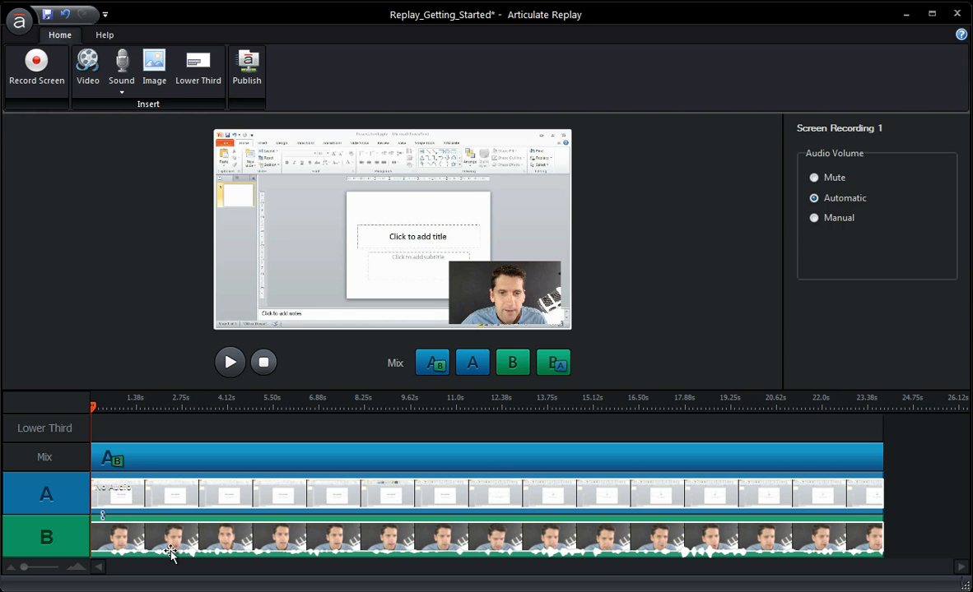
drag(145, 494, 126, 499)
drag(224, 494, 265, 503)
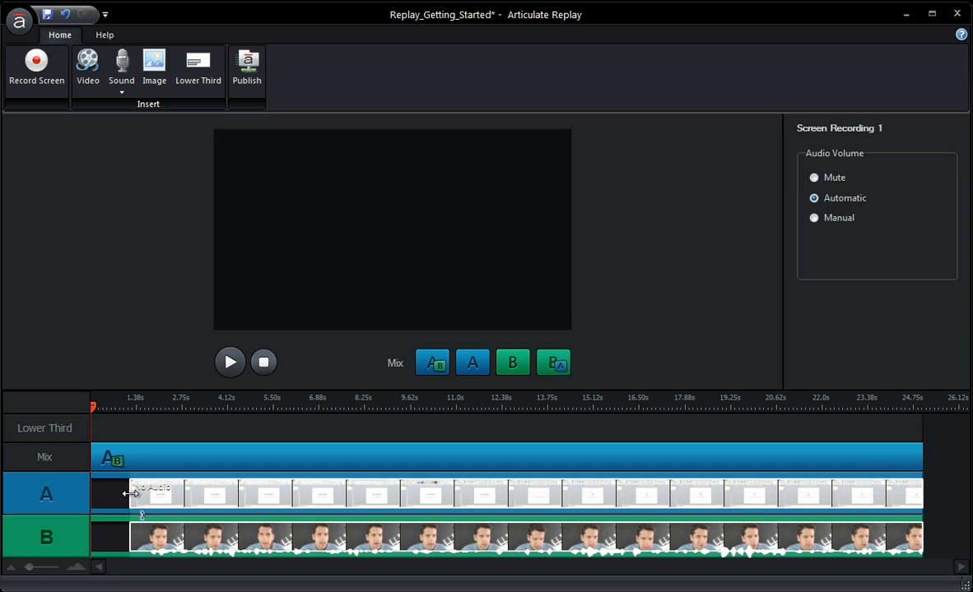
mouse_move(131, 494)
mouse_down()
mouse_move(184, 496)
mouse_move(195, 505)
mouse_move(130, 493)
mouse_up()
drag(213, 508, 143, 499)
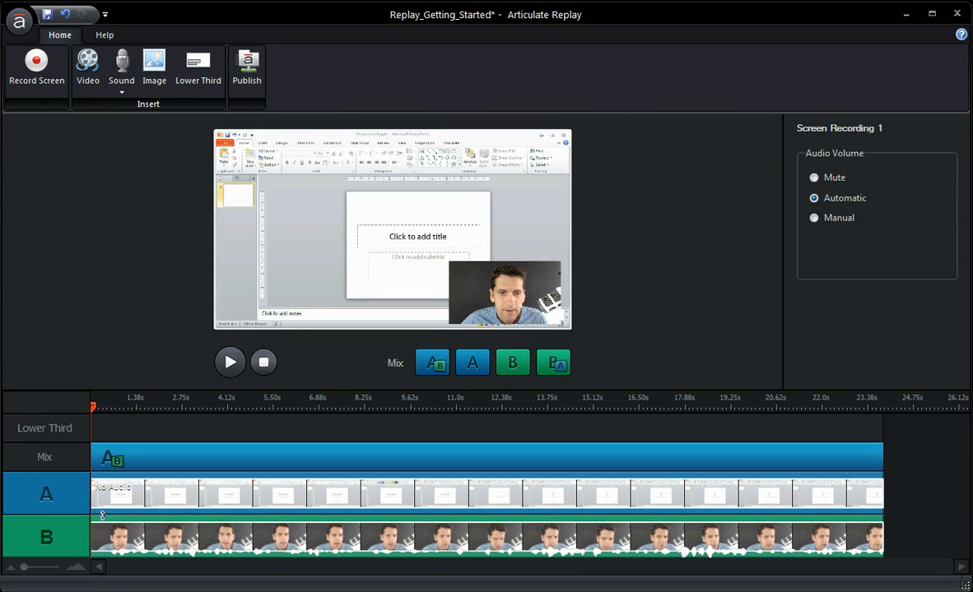
Save the project and switch the whole mix segment to show only Track B
key(ctrl+s)
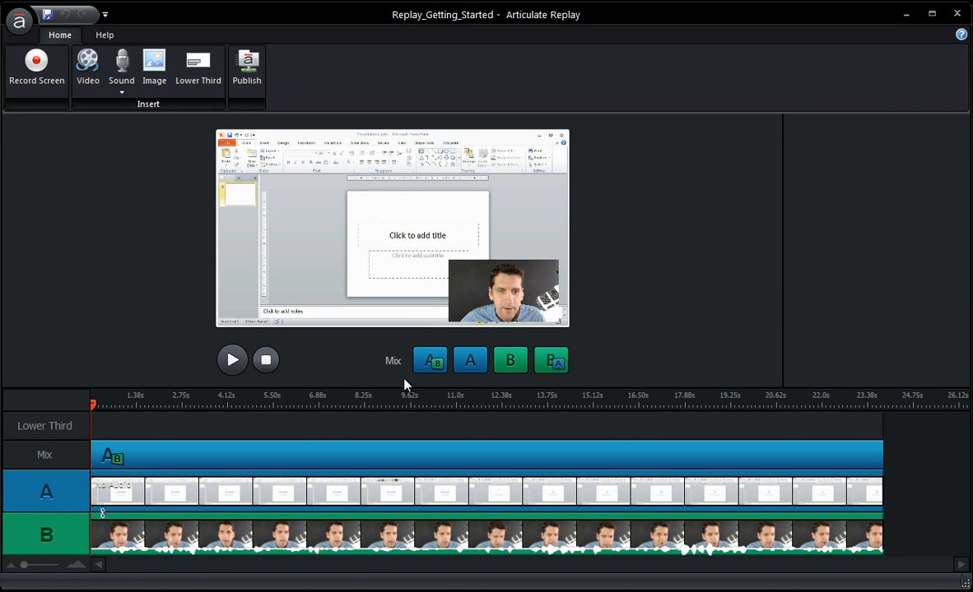
click(466, 361)
click(116, 462)
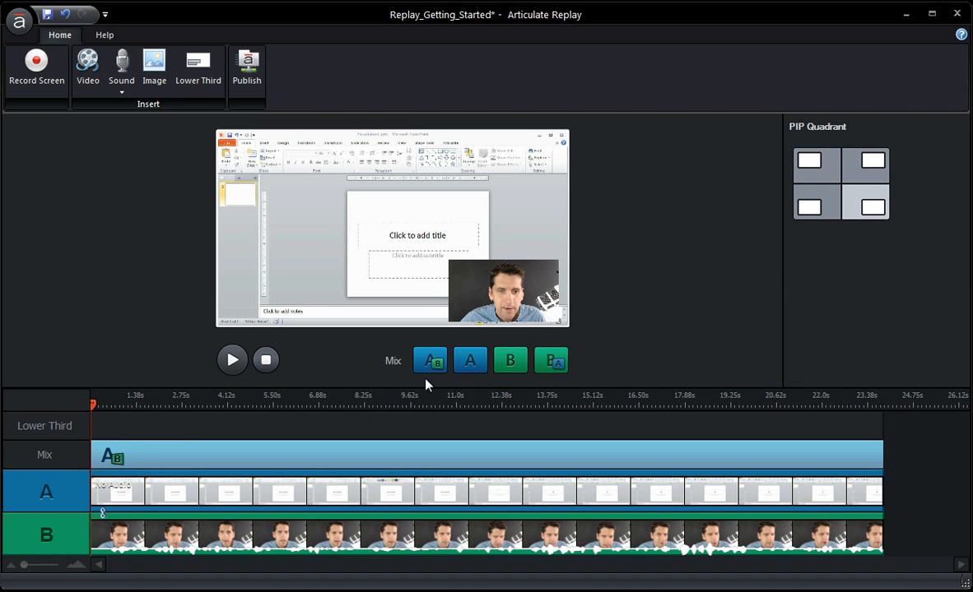
click(509, 361)
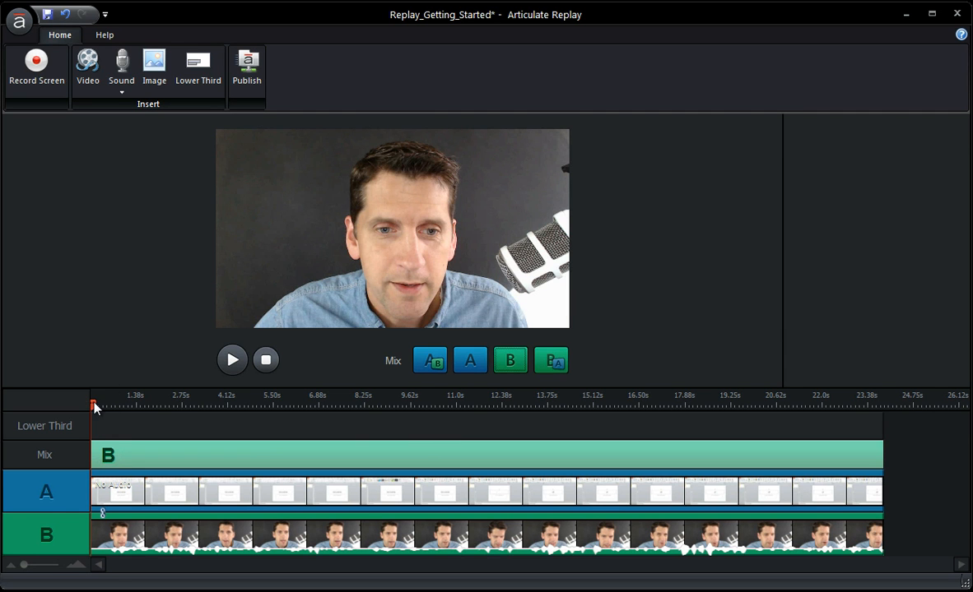
Add a mix transition from Track B to Track B + A about 3.8 s in, and shift it to about 3.1 s
drag(91, 404, 218, 417)
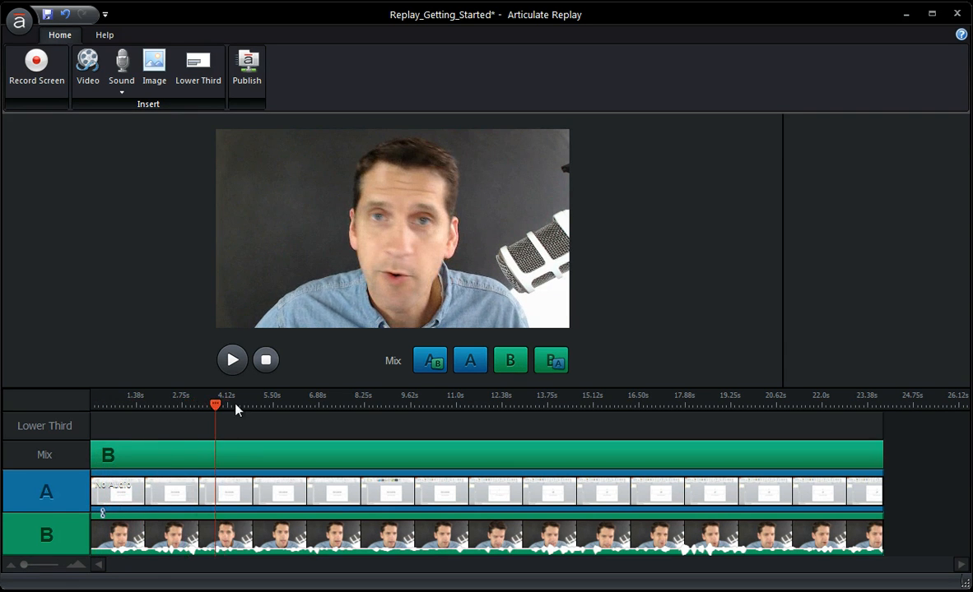
click(552, 362)
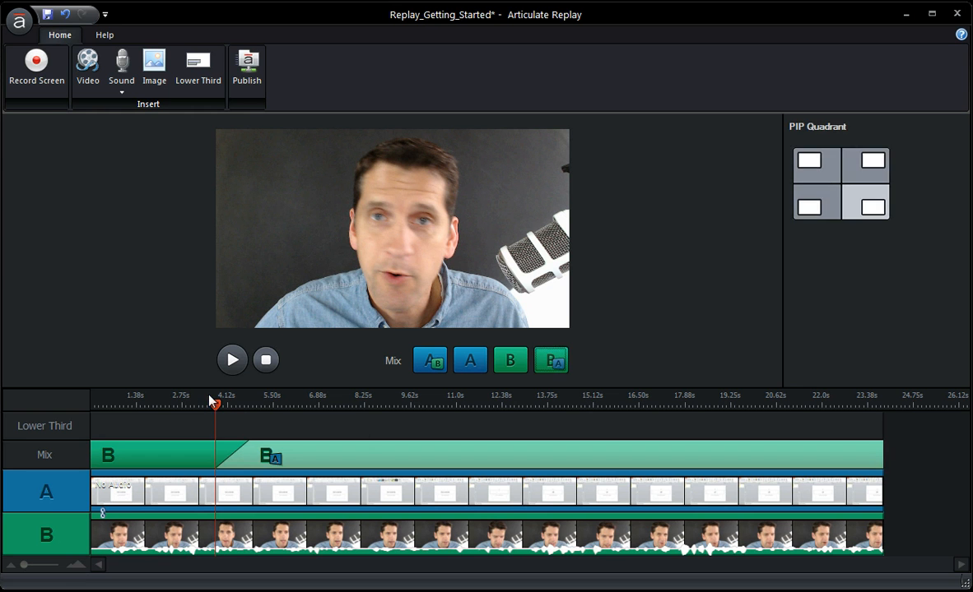
drag(213, 405, 241, 407)
mouse_move(233, 452)
mouse_down()
mouse_move(195, 452)
mouse_move(224, 452)
mouse_move(204, 452)
mouse_up()
Add mix transitions to Track A alone at about 7.2 s and to Track A + B at about 9.5 s
drag(245, 404, 493, 428)
click(457, 369)
click(429, 361)
click(405, 410)
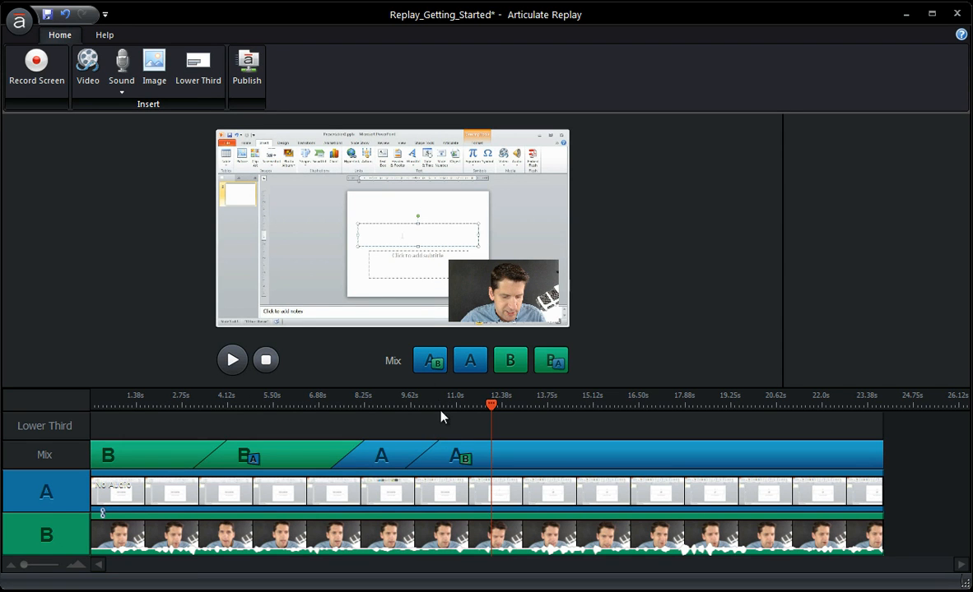
Delete the last two mix segments, Track A + B and Track A
click(443, 452)
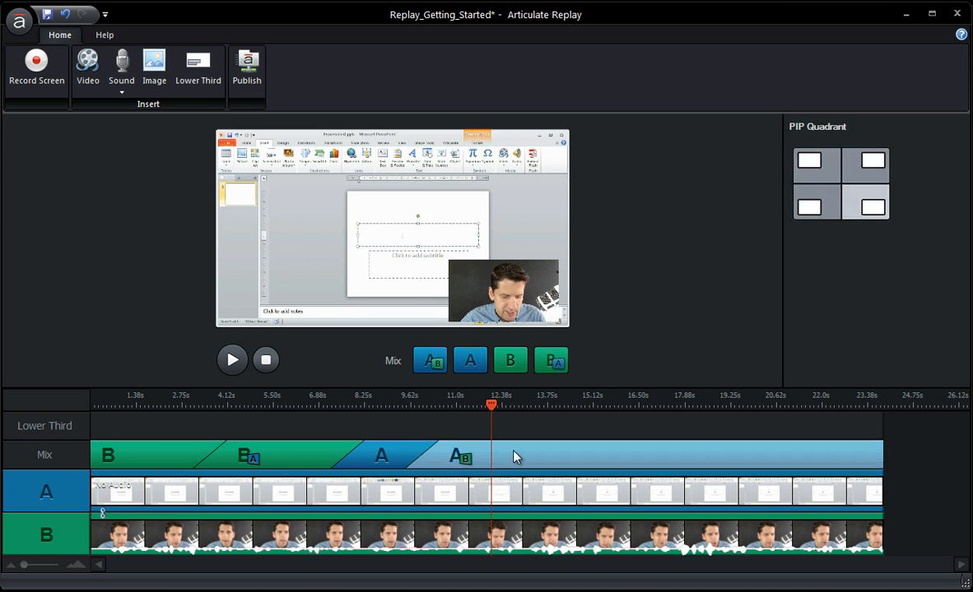
key(Delete)
click(419, 456)
key(Delete)
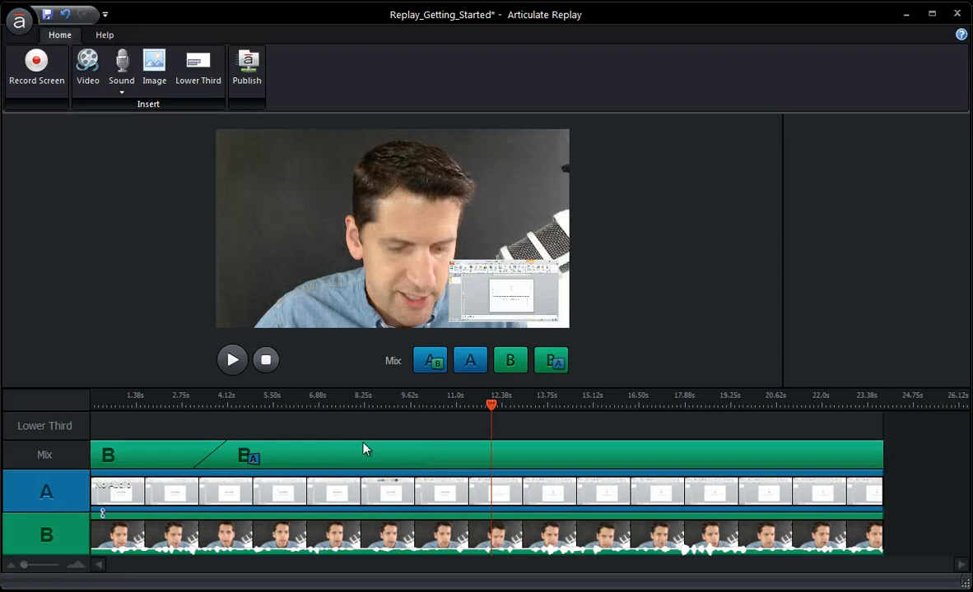
Change the Track B + A mix segment to show Track A, and delete that segment
click(345, 450)
right_click(345, 451)
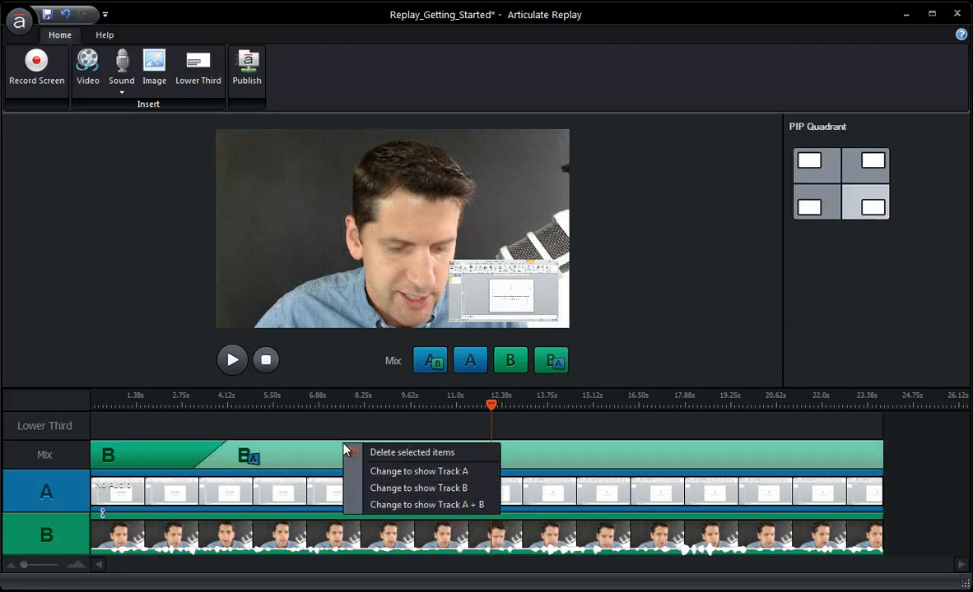
click(394, 473)
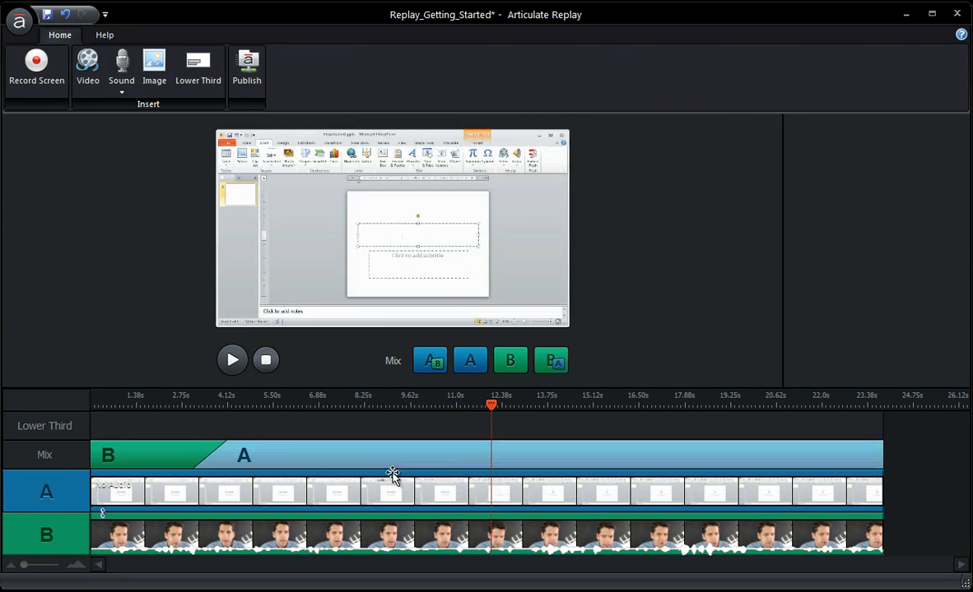
right_click(274, 455)
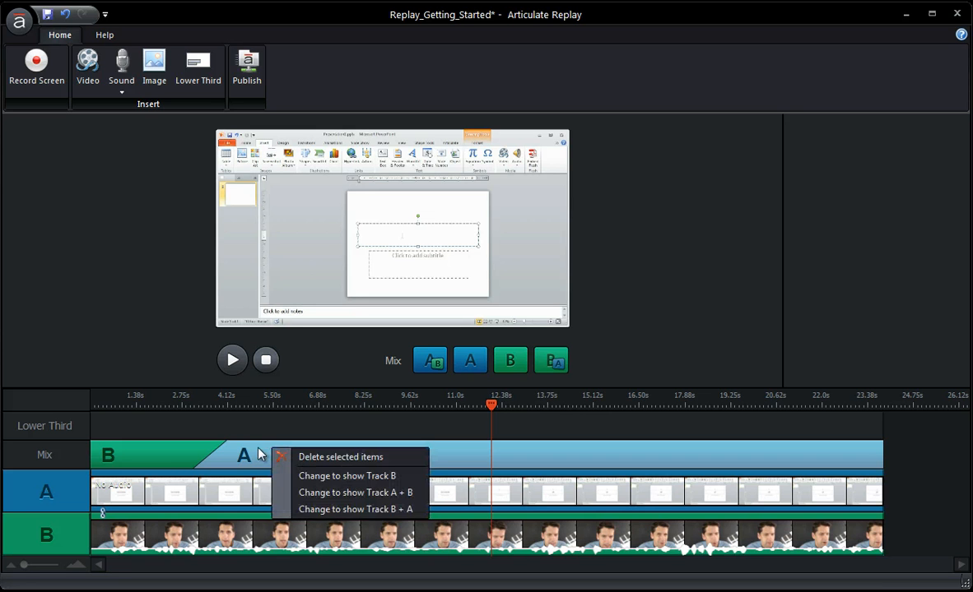
key(Delete)
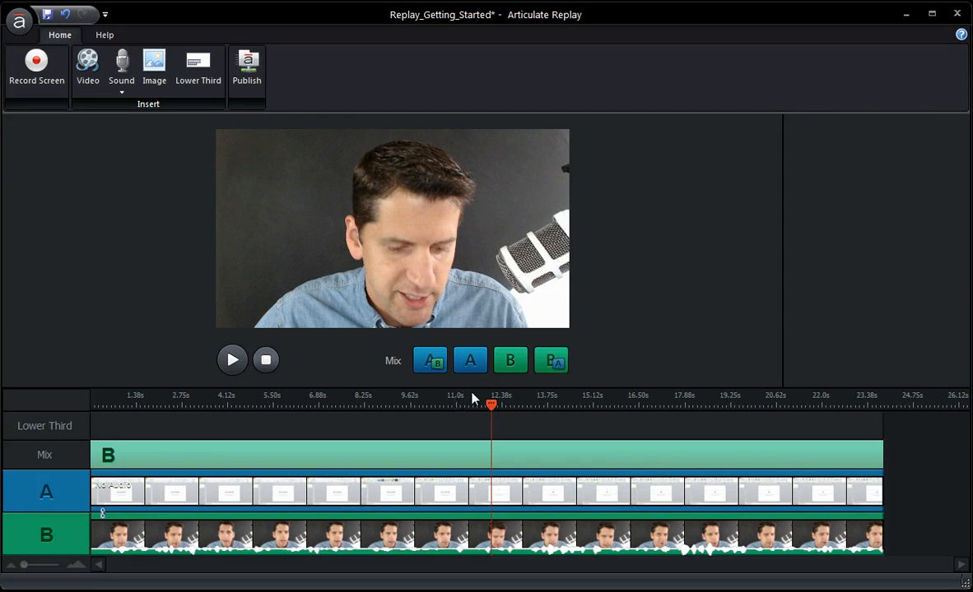
Play from the start while switching the mix live to A + B, B, B + A, B and A + B, and pause playback
drag(480, 411, 21, 419)
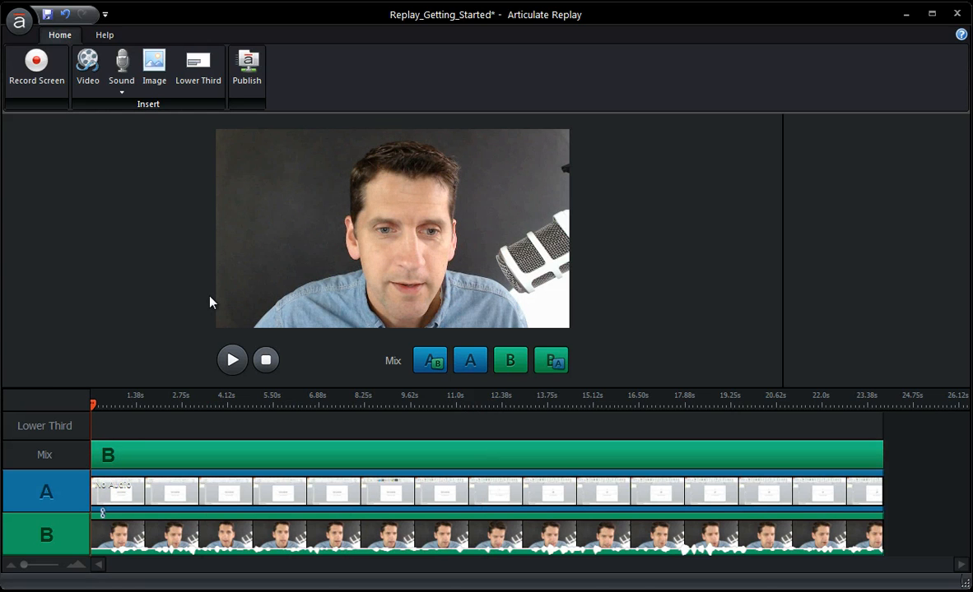
click(232, 360)
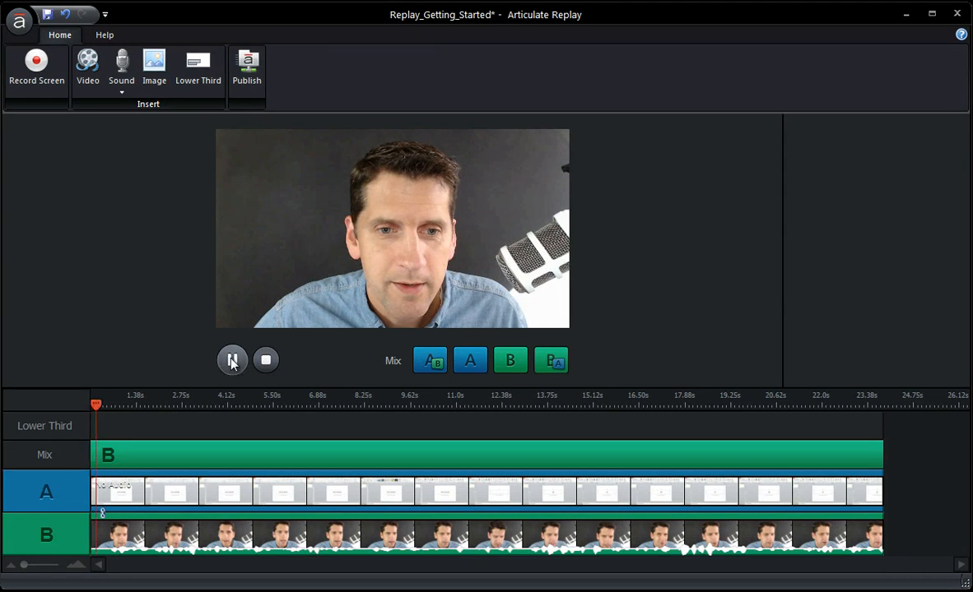
click(434, 360)
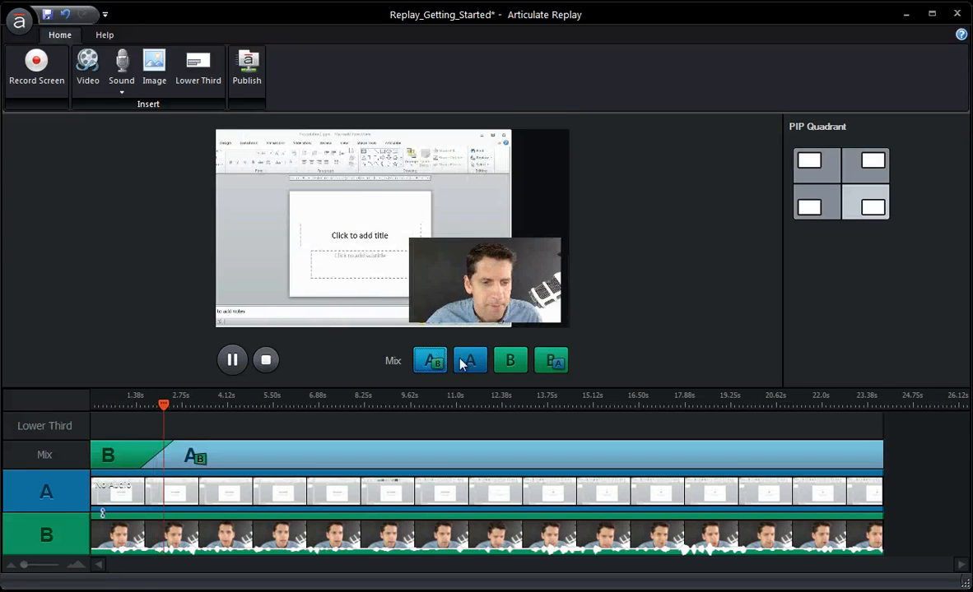
click(510, 362)
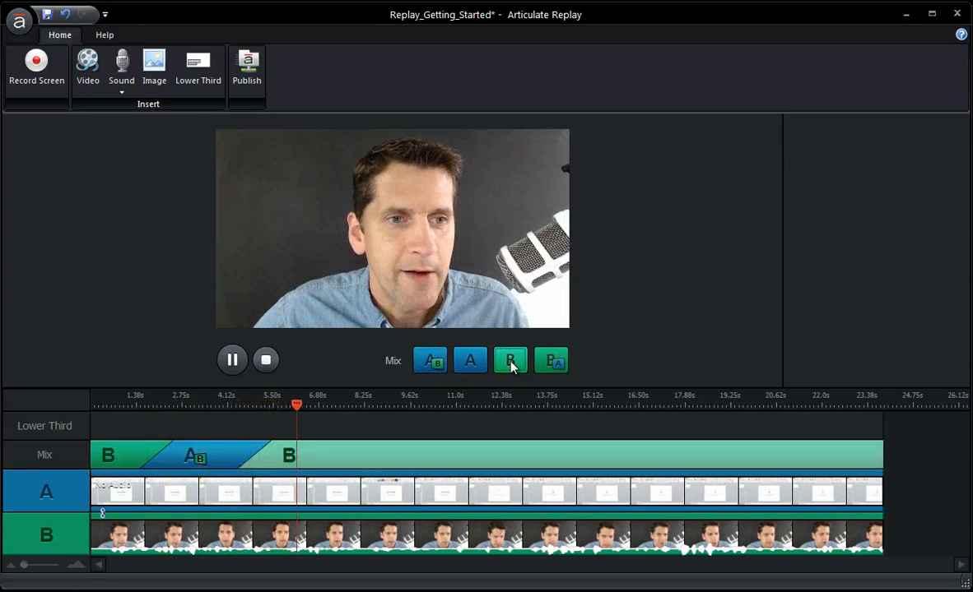
click(550, 362)
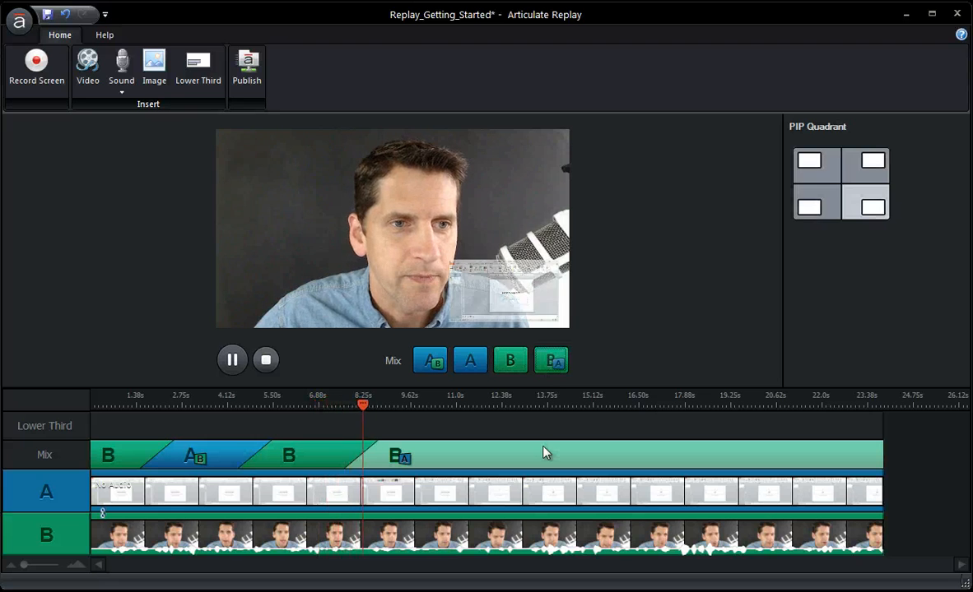
click(511, 362)
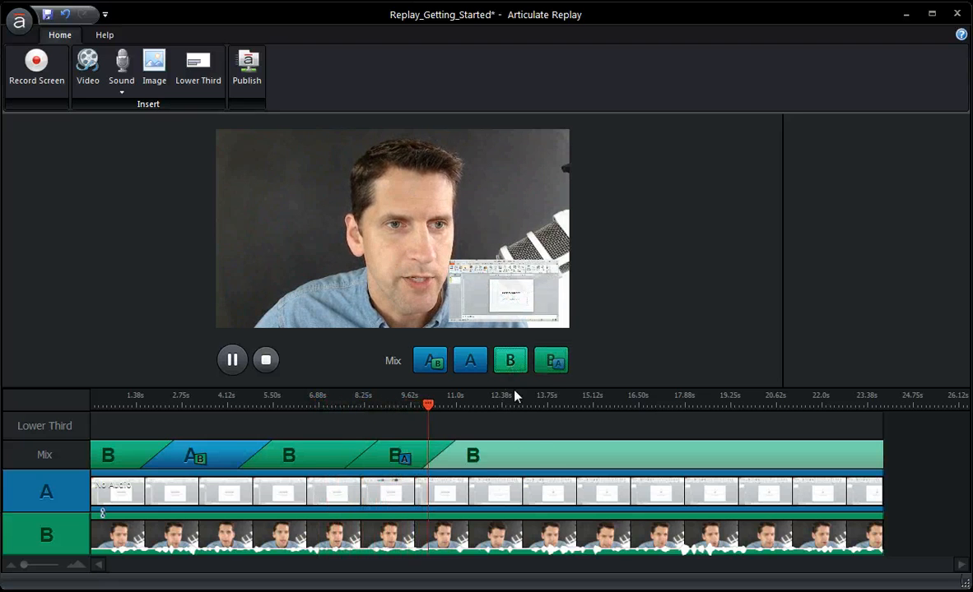
click(435, 364)
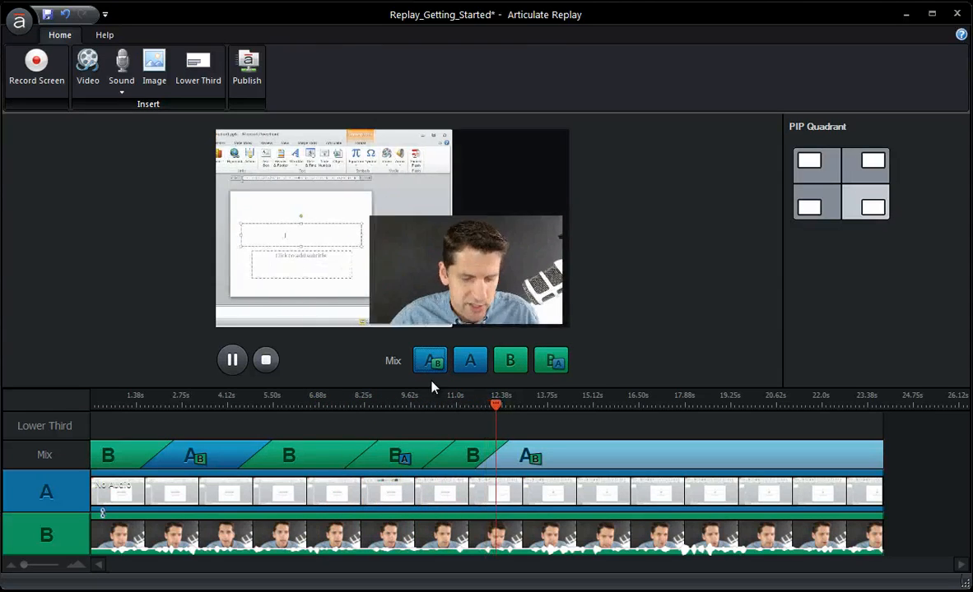
key(space)
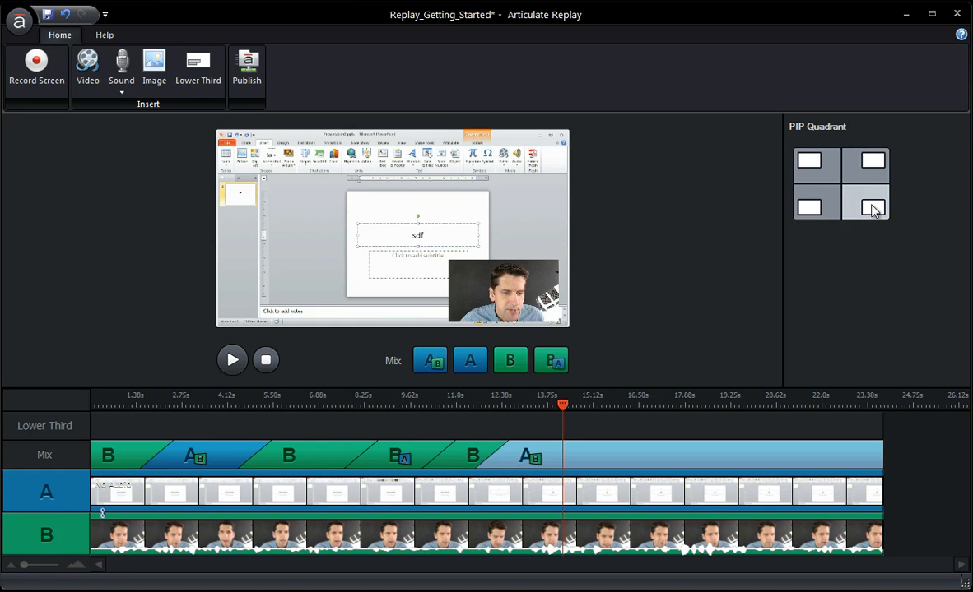
Cycle the last segment's picture-in-picture through the upper-right, upper-left and lower-left quadrants, ending at the lower-right
click(872, 162)
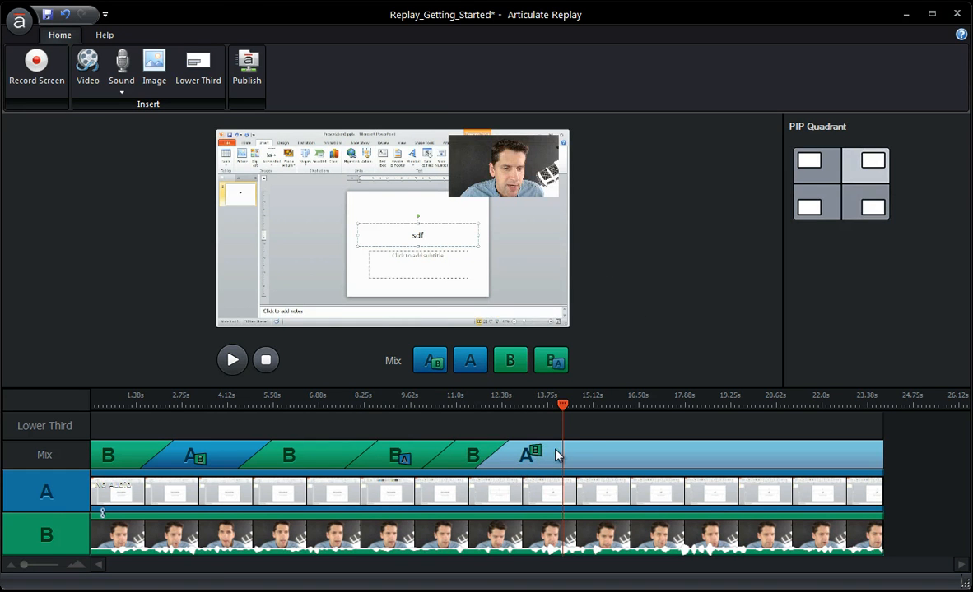
click(805, 181)
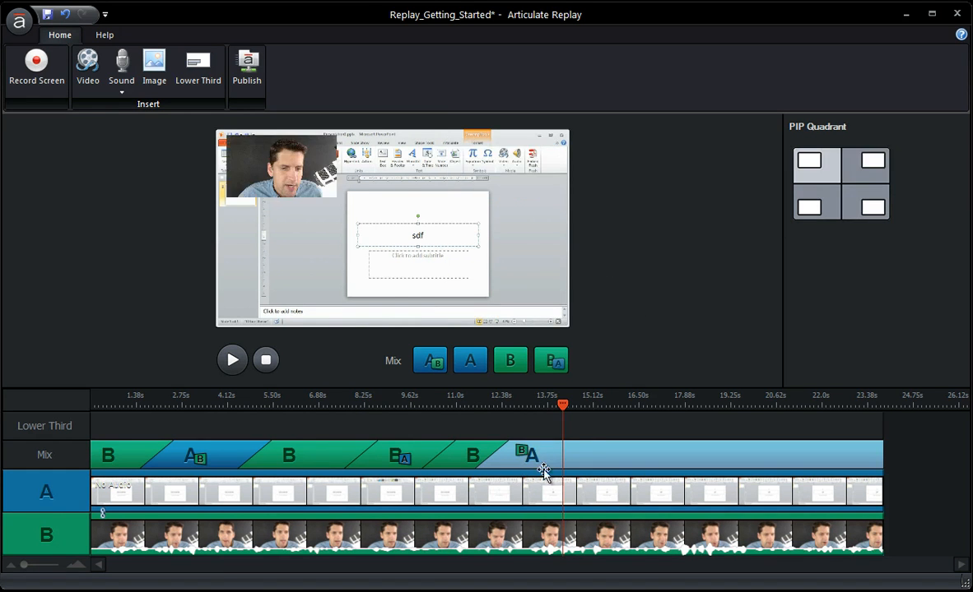
click(813, 212)
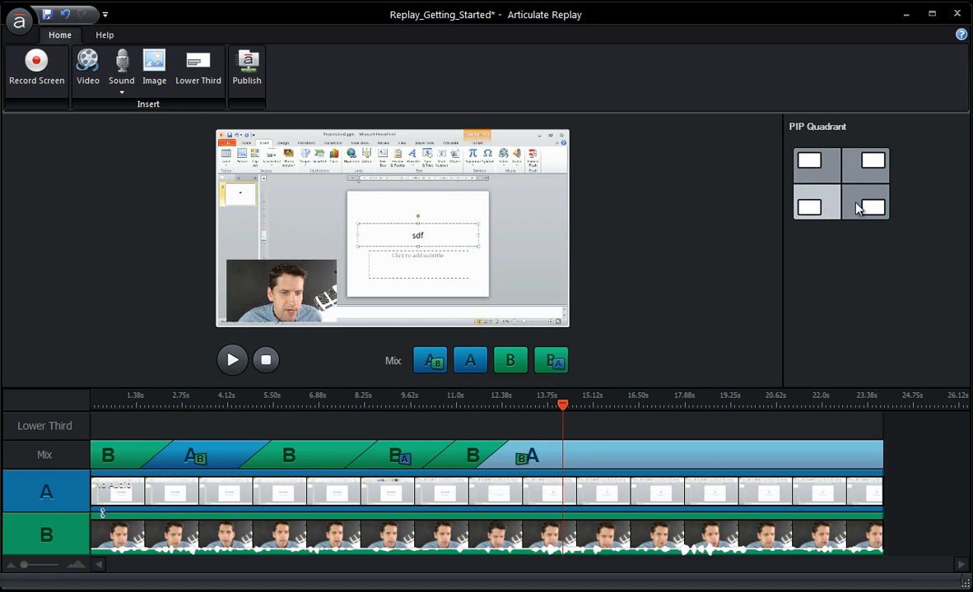
click(870, 207)
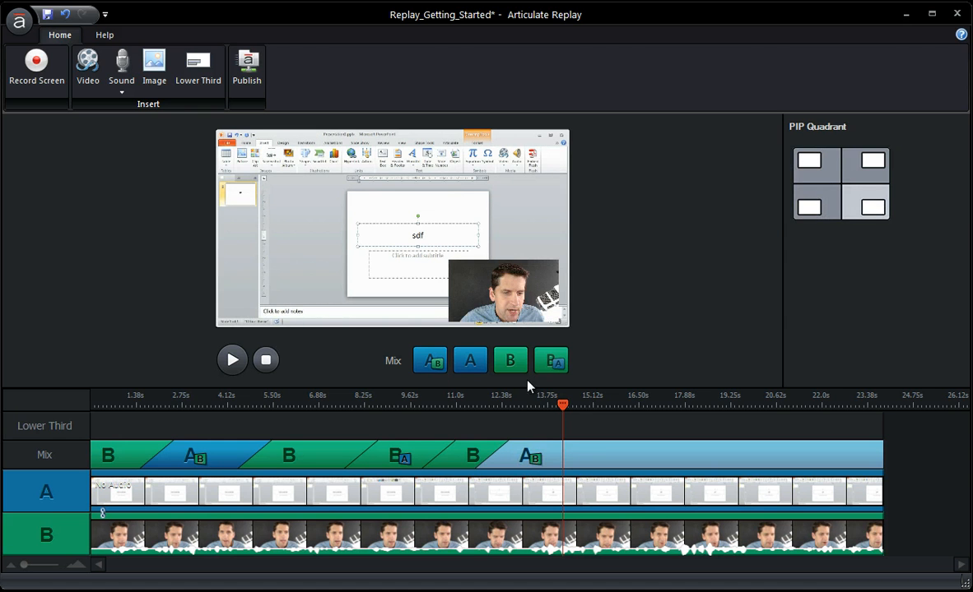
Add another Track A + B segment at about 14.3 s with its picture-in-picture in the upper-right quadrant, and preview it at about 16.7 s
click(566, 407)
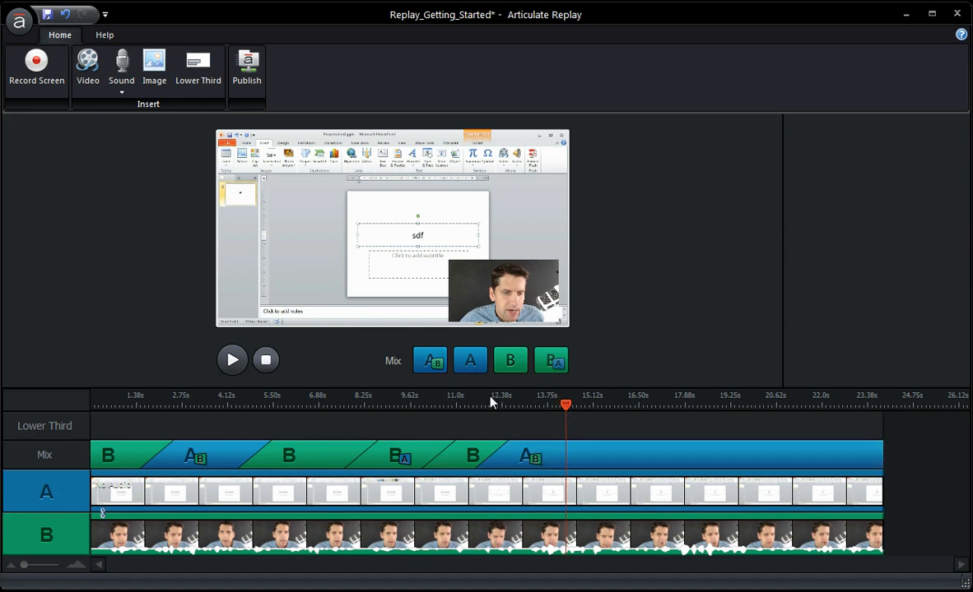
click(431, 362)
click(865, 167)
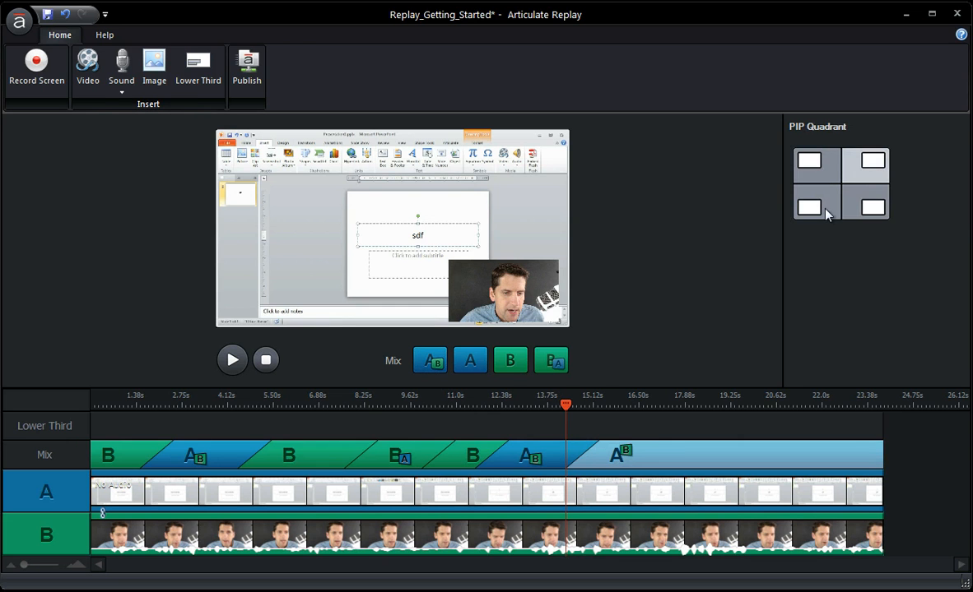
drag(568, 408, 645, 431)
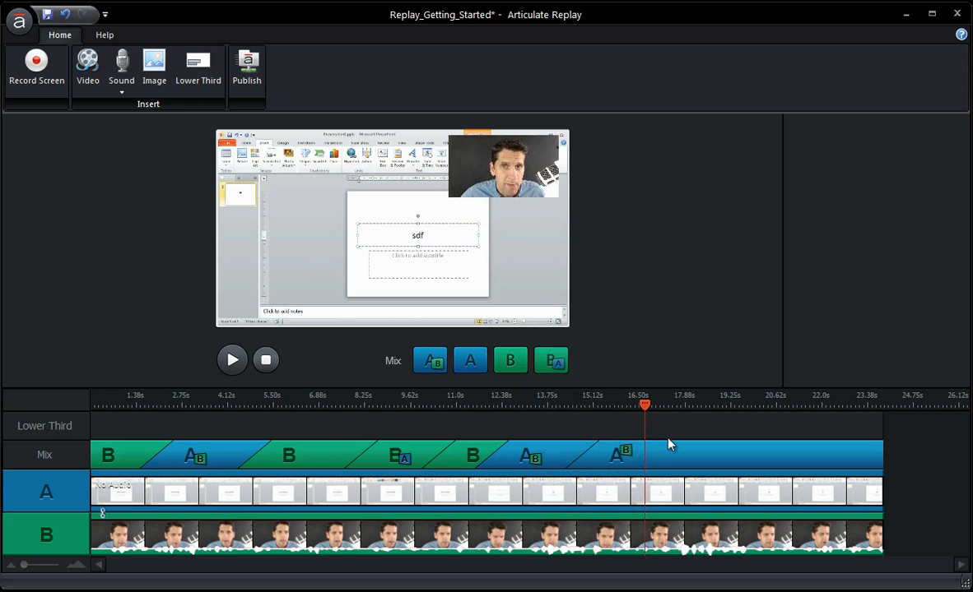
Delete every mix segment after the first Track B segment
click(646, 455)
key(Delete)
click(589, 459)
key(Delete)
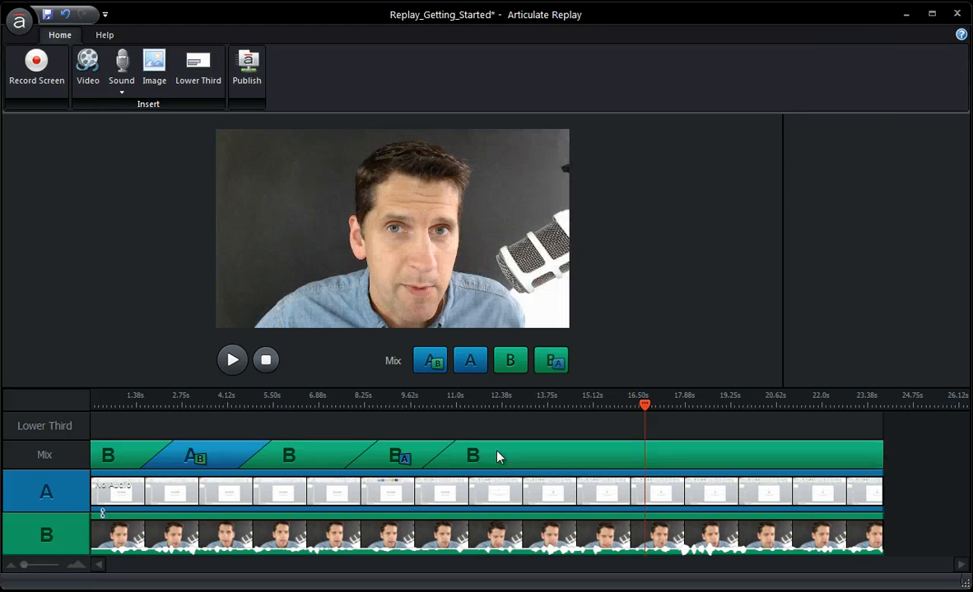
click(498, 457)
key(Delete)
click(417, 457)
key(Delete)
click(326, 456)
key(Delete)
click(230, 456)
key(Delete)
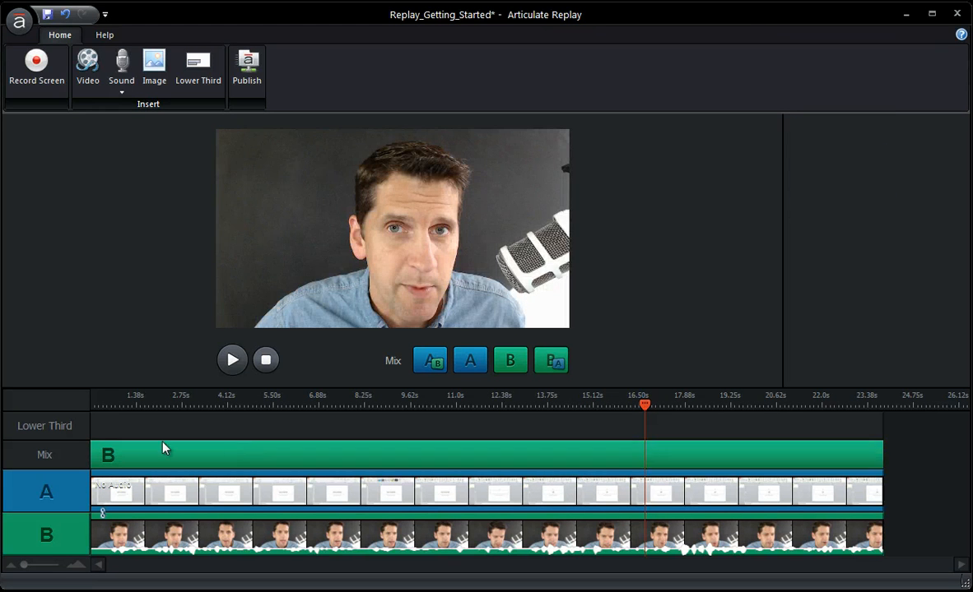
Return the playhead to the start of the timeline and set the whole mix to Track A + B
click(92, 403)
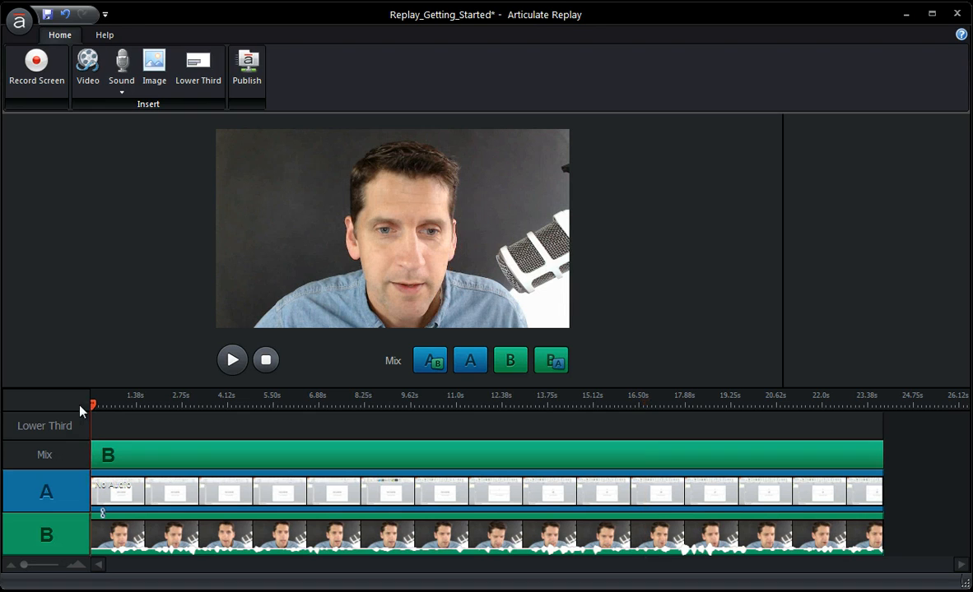
click(440, 361)
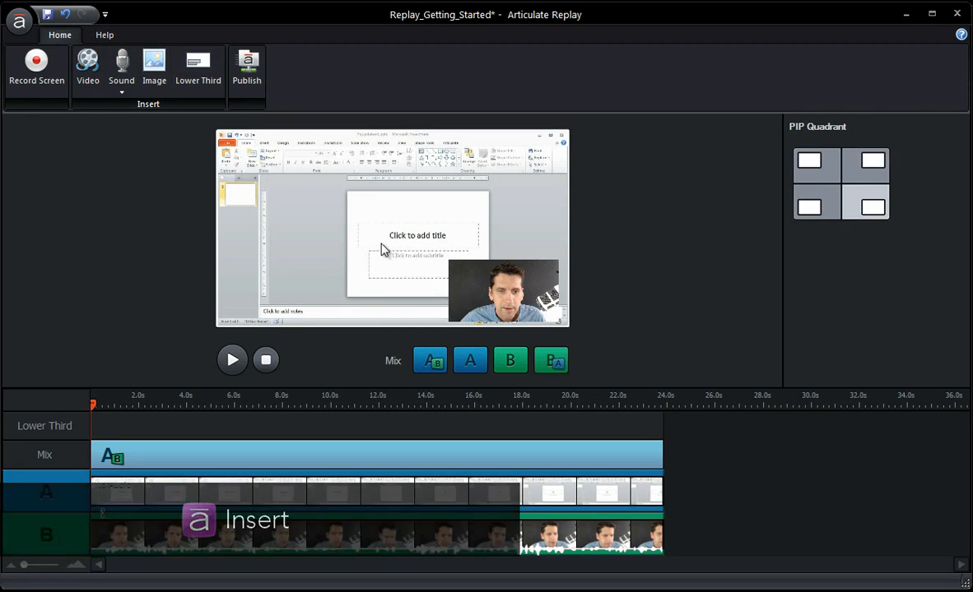
Insert the CloudsTimelapse.mp4 video on Track A at the end of the screen recording
click(79, 69)
click(140, 111)
double_click(142, 113)
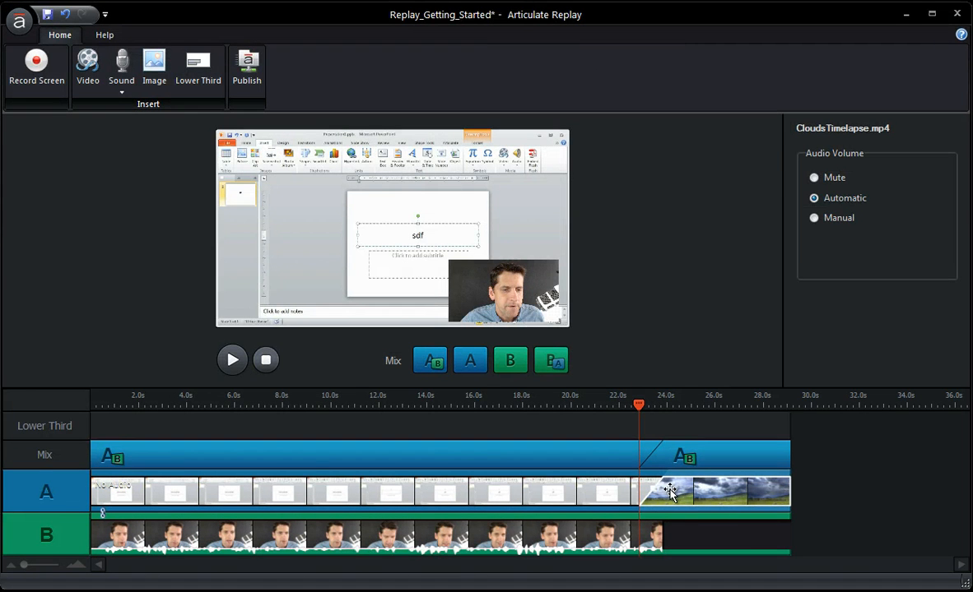
Move the CloudsTimelapse.mp4 clip to about 30 s and overlap the linked screen and webcam recording onto it, starting at about 7.2 s
drag(672, 492, 789, 497)
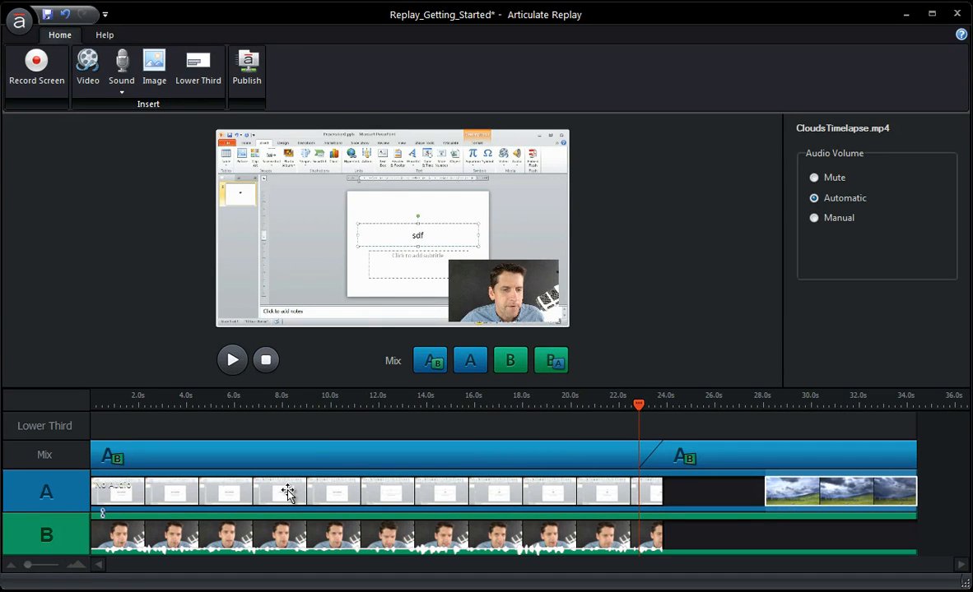
drag(287, 492, 441, 494)
click(840, 491)
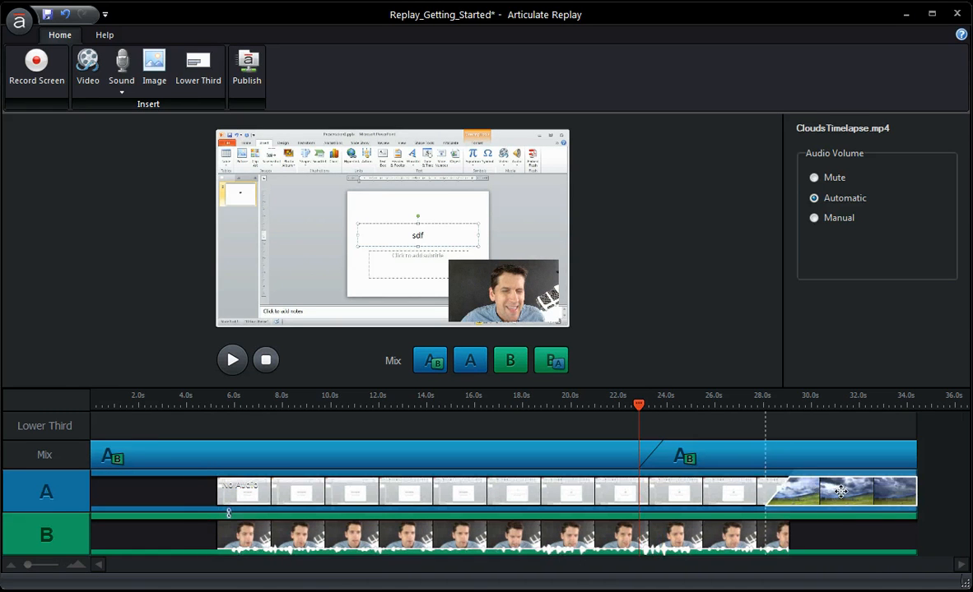
drag(840, 491, 886, 492)
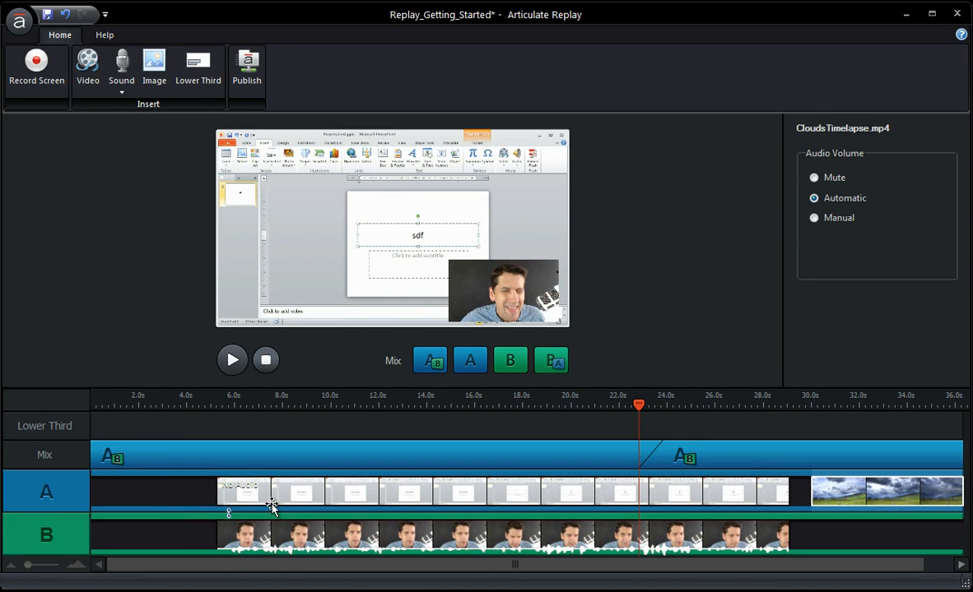
drag(741, 494, 786, 494)
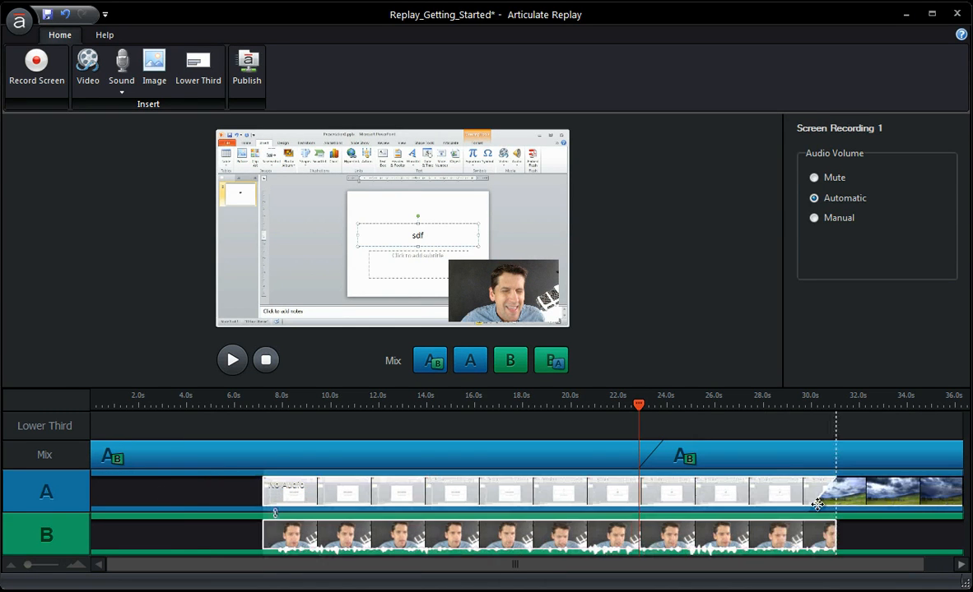
Move the CloudsTimelapse.mp4 clip to the start of Track A and overlap the screen recording onto its end at about 5.3 s
click(879, 494)
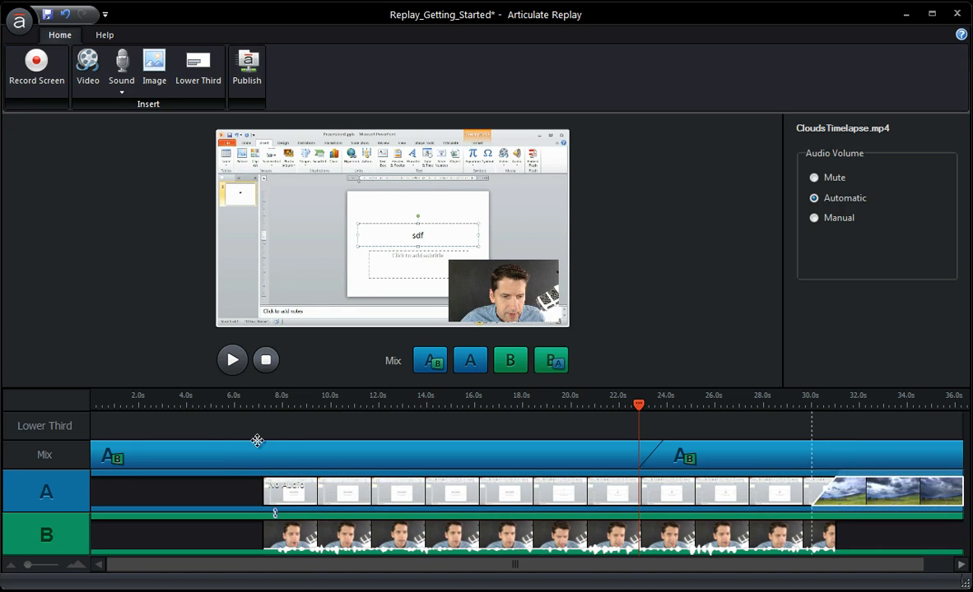
drag(258, 441, 128, 494)
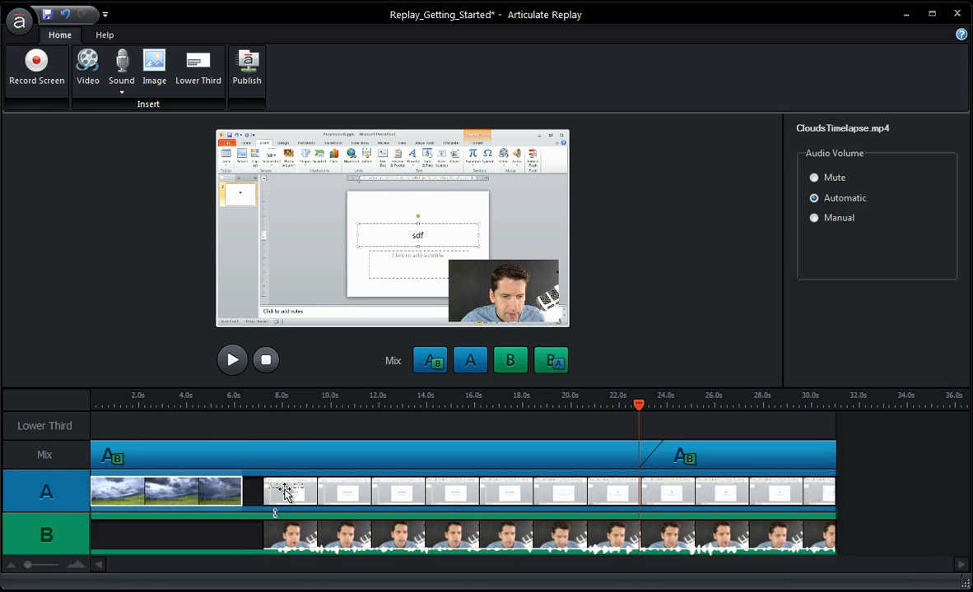
drag(284, 495, 209, 492)
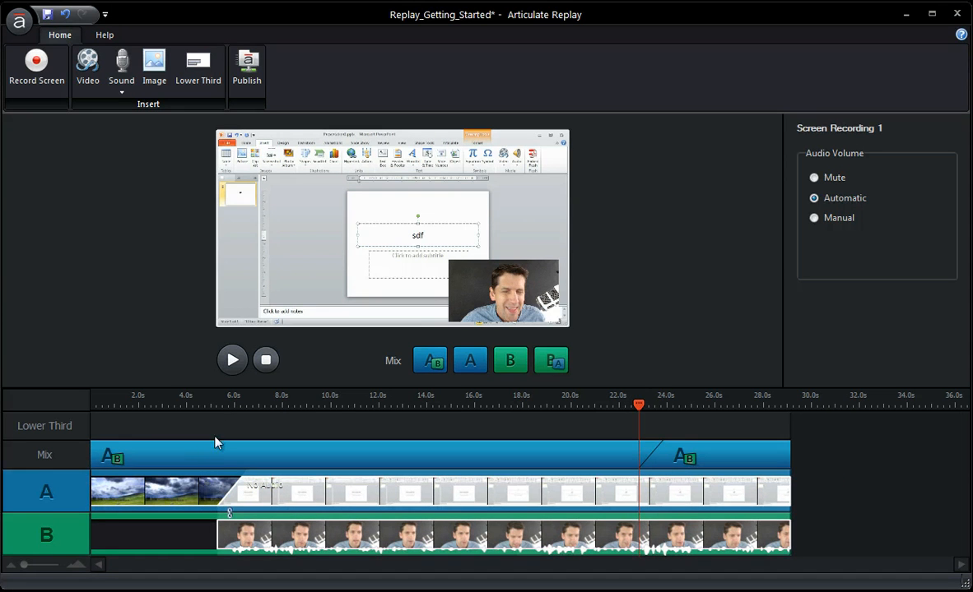
Change the first mix segment to show Track A only and preview the transition between the clips from about 3.8 s
click(162, 453)
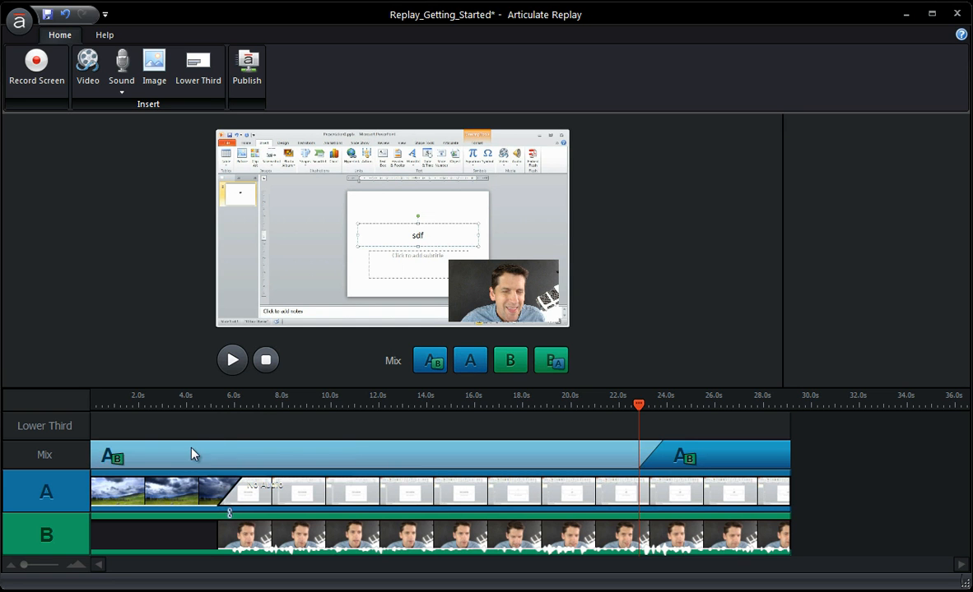
right_click(192, 453)
click(210, 478)
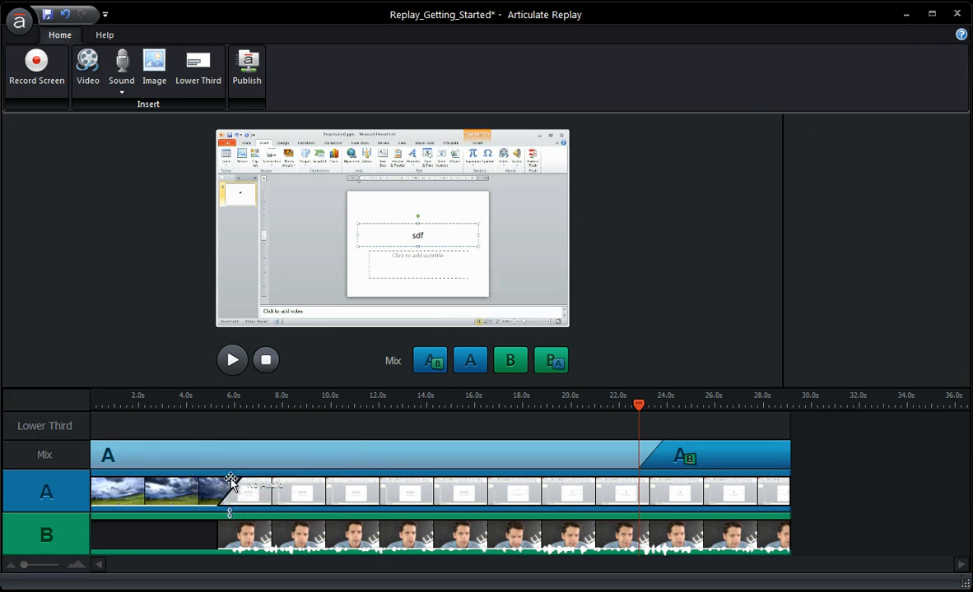
click(184, 405)
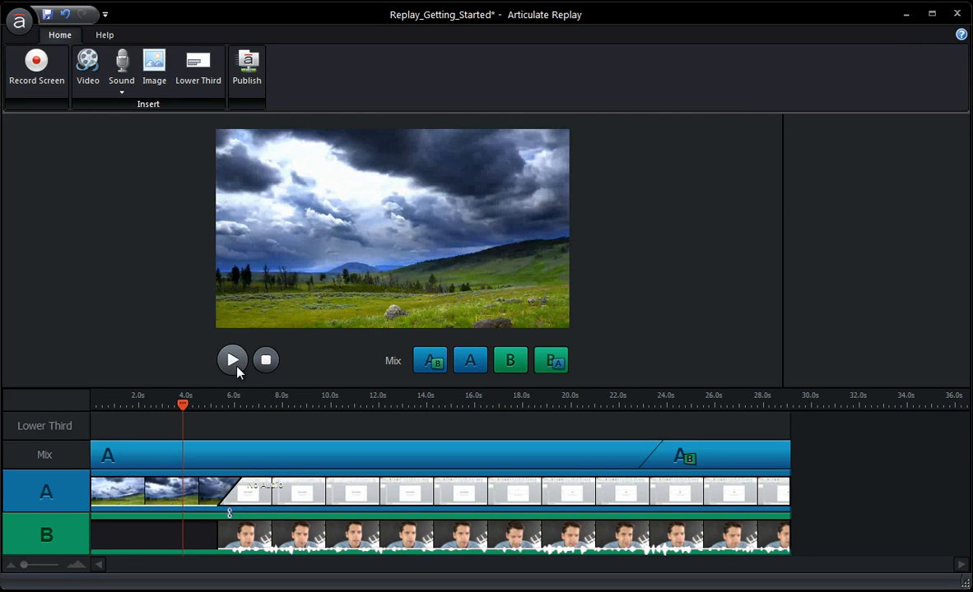
click(232, 359)
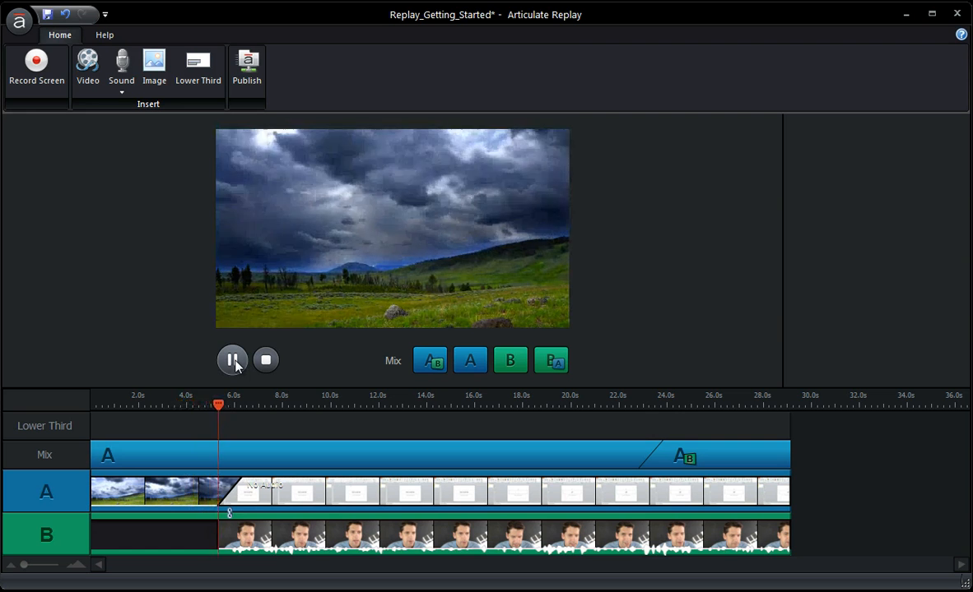
click(234, 361)
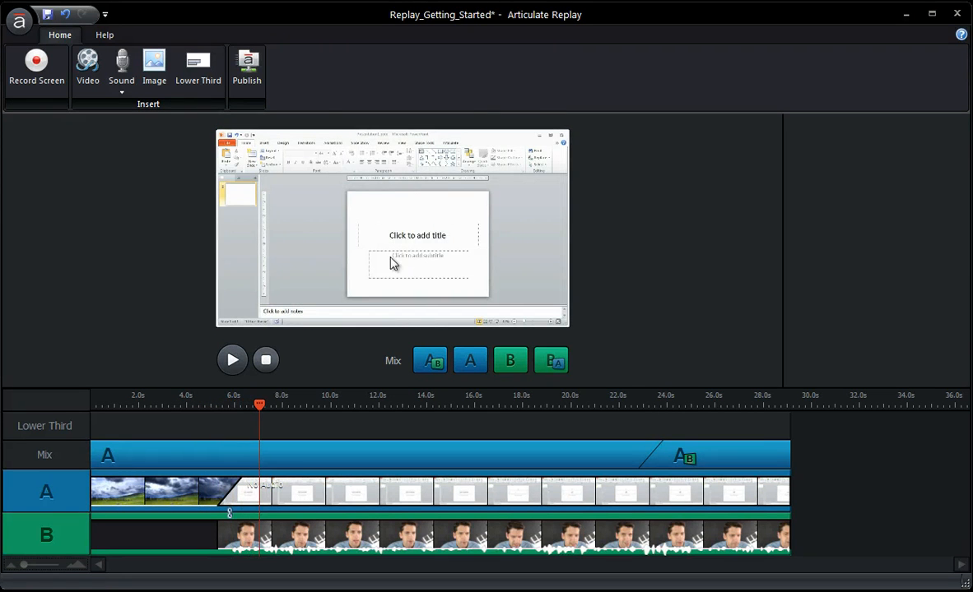
Replace the CloudsTimelapse.mp4 clip at the start of Track A with the Slide_Intro image
click(212, 491)
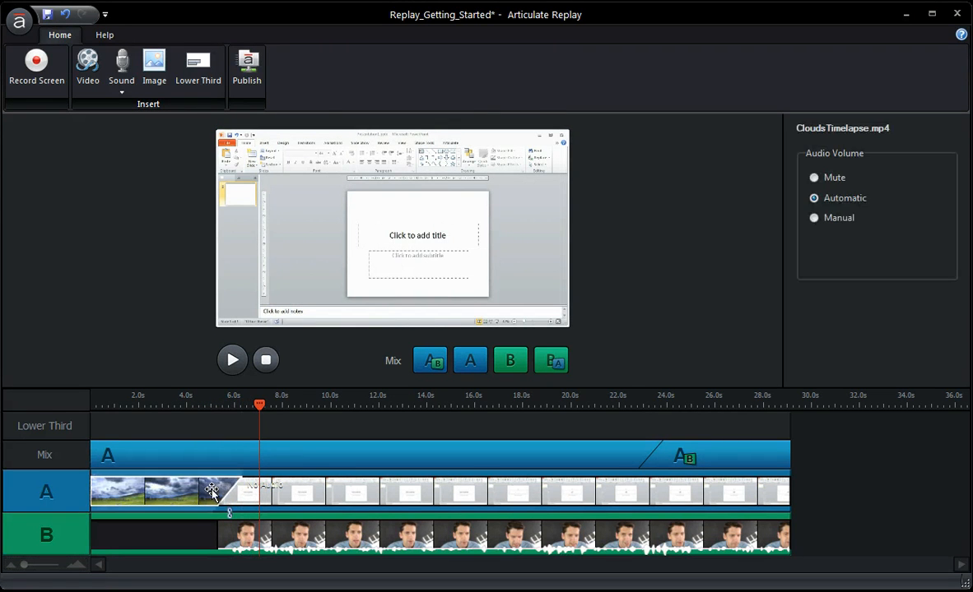
key(Delete)
click(154, 66)
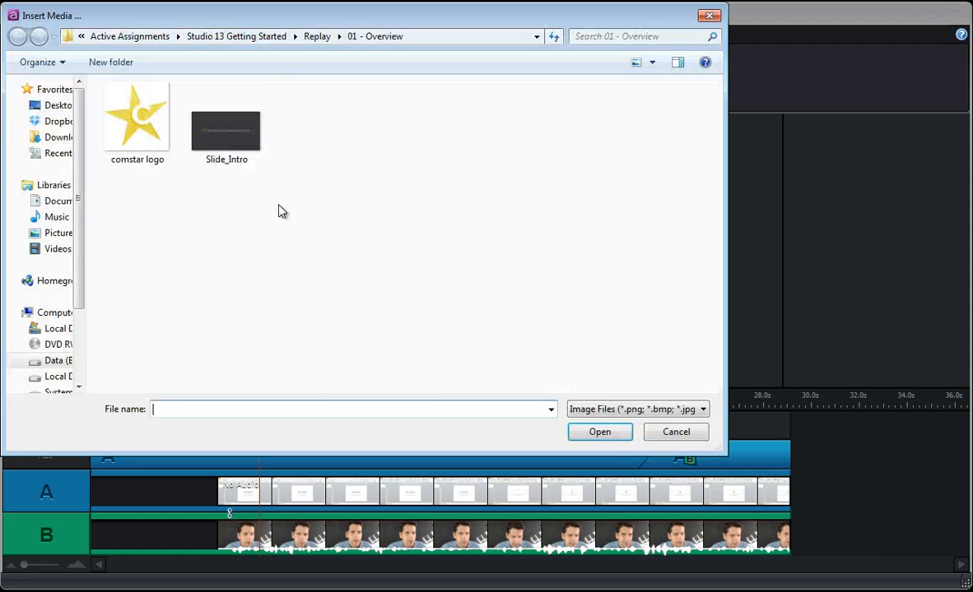
double_click(230, 135)
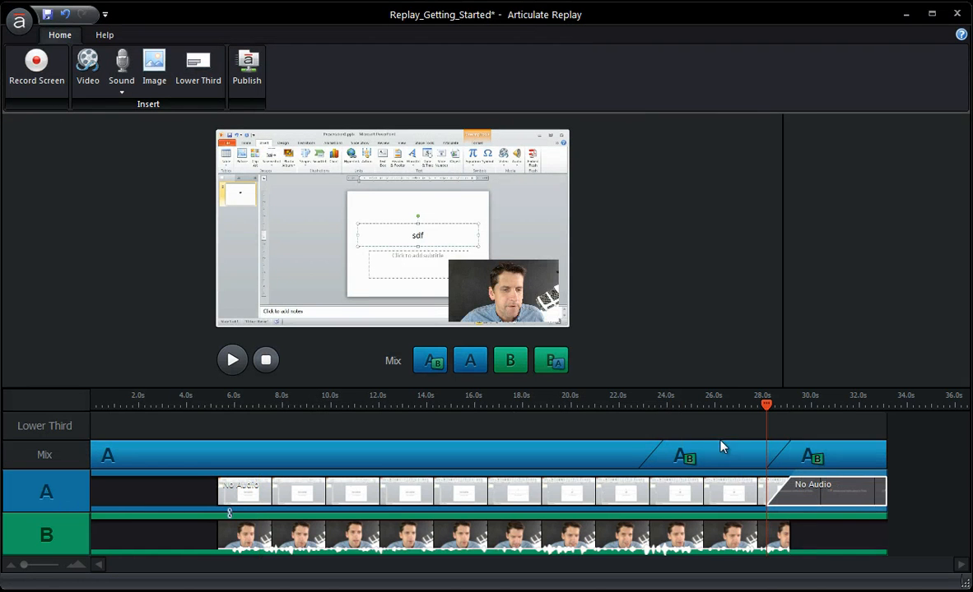
drag(821, 491, 137, 499)
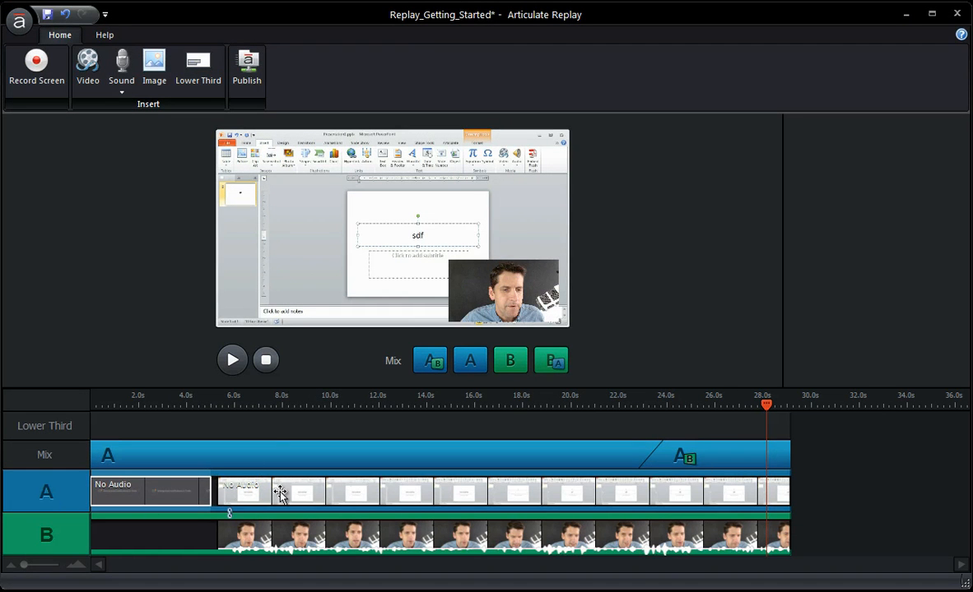
Overlap the screen recording onto the intro slide at about 4 s and preview the slide at about 2.4 s
drag(280, 494, 184, 494)
mouse_move(165, 413)
mouse_down()
mouse_move(195, 412)
mouse_move(148, 411)
mouse_up()
Delete the intro slide image and move the linked screen and webcam recording back to the start of the timeline
key(Delete)
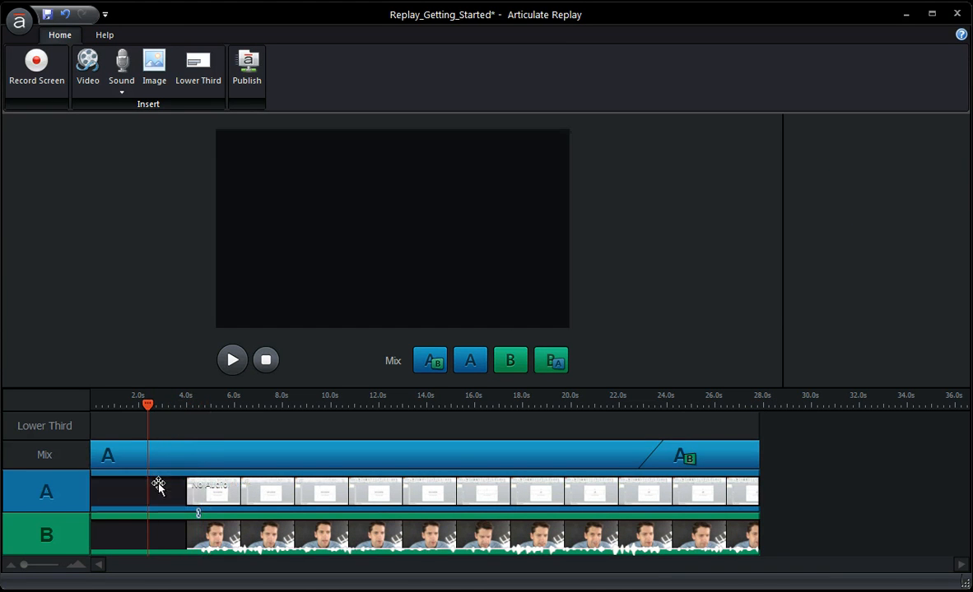
drag(253, 486, 127, 485)
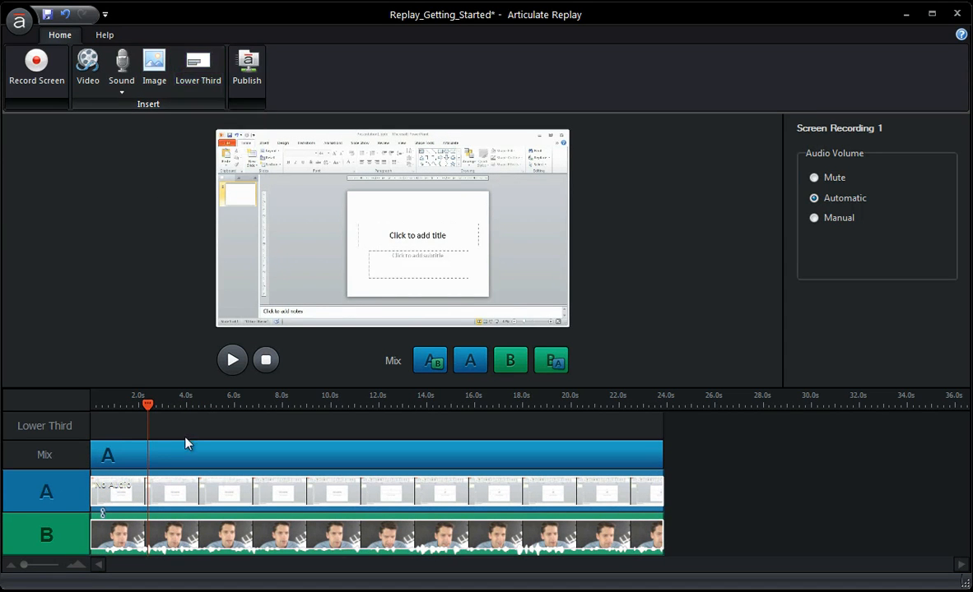
Place the playhead at about 2.7 s and change the whole mix to show Track B
mouse_move(173, 405)
mouse_down()
mouse_move(215, 407)
mouse_move(144, 408)
mouse_move(155, 408)
mouse_up()
right_click(152, 466)
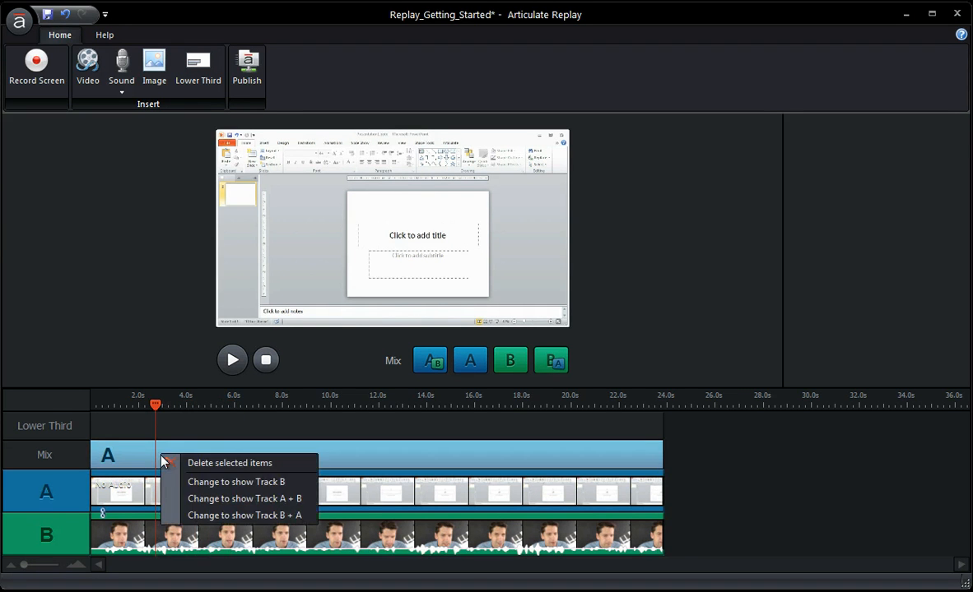
click(177, 481)
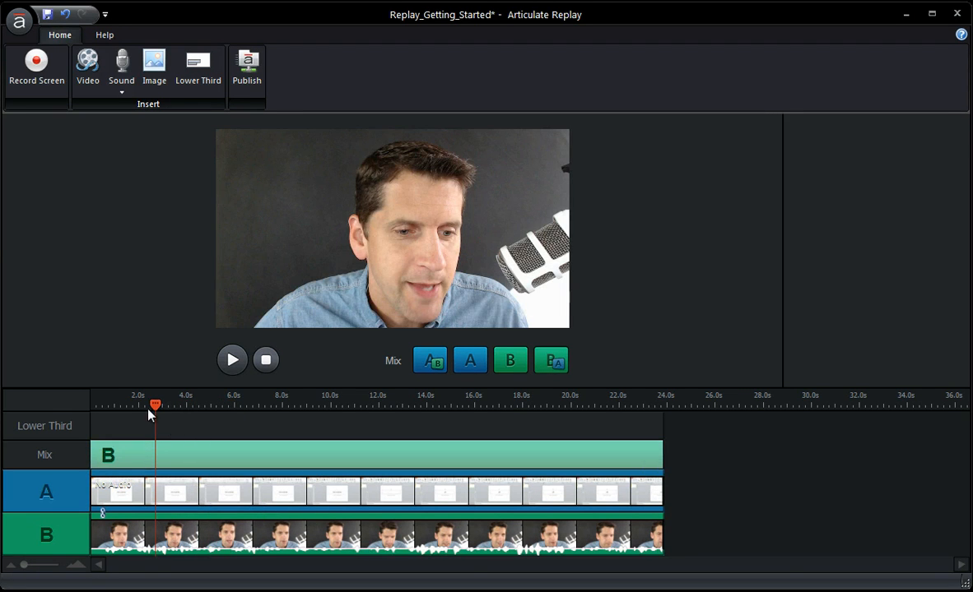
Insert a lower third at about 1.6 s and preview it at about 2.6 s
drag(154, 407, 130, 407)
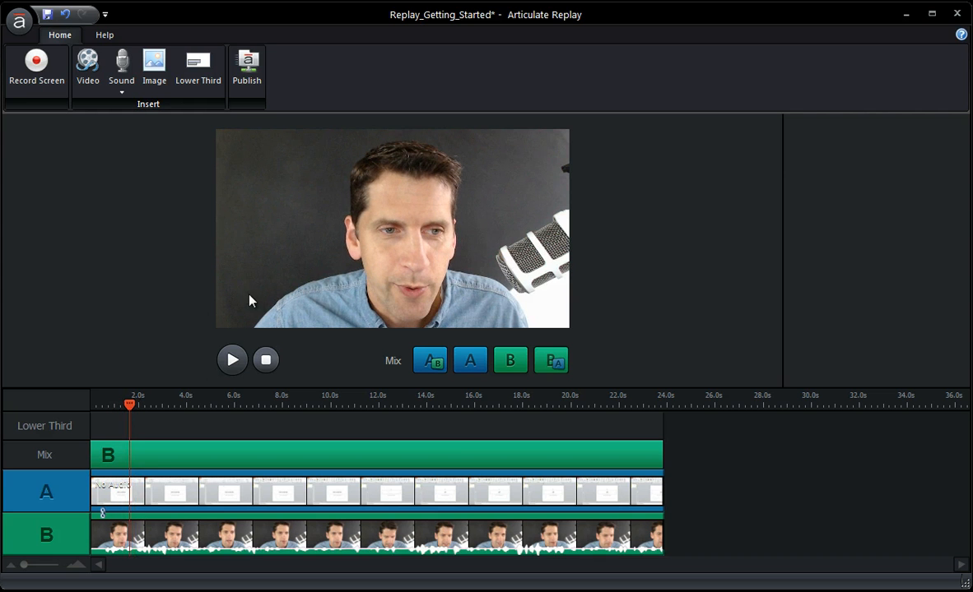
click(199, 64)
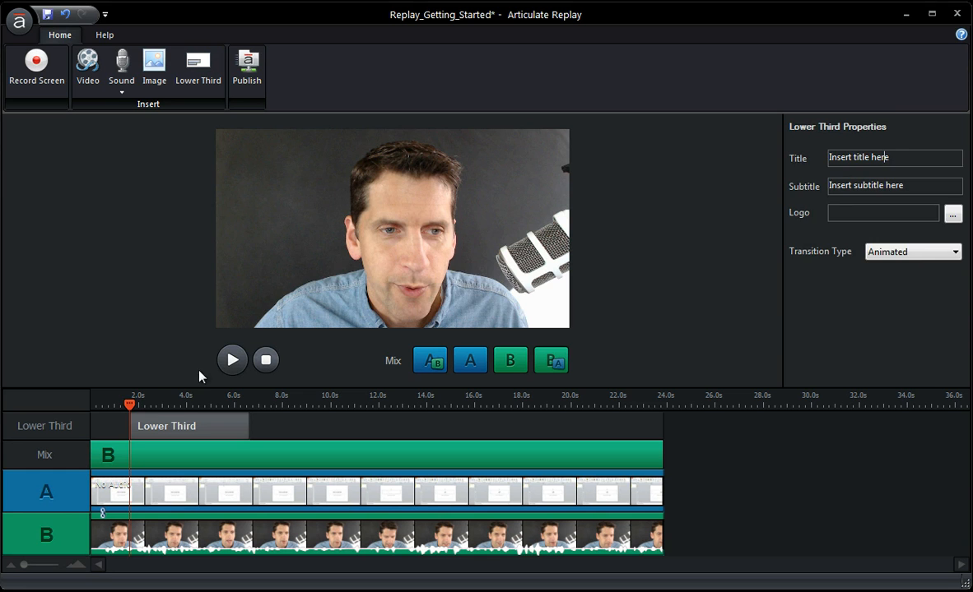
click(153, 403)
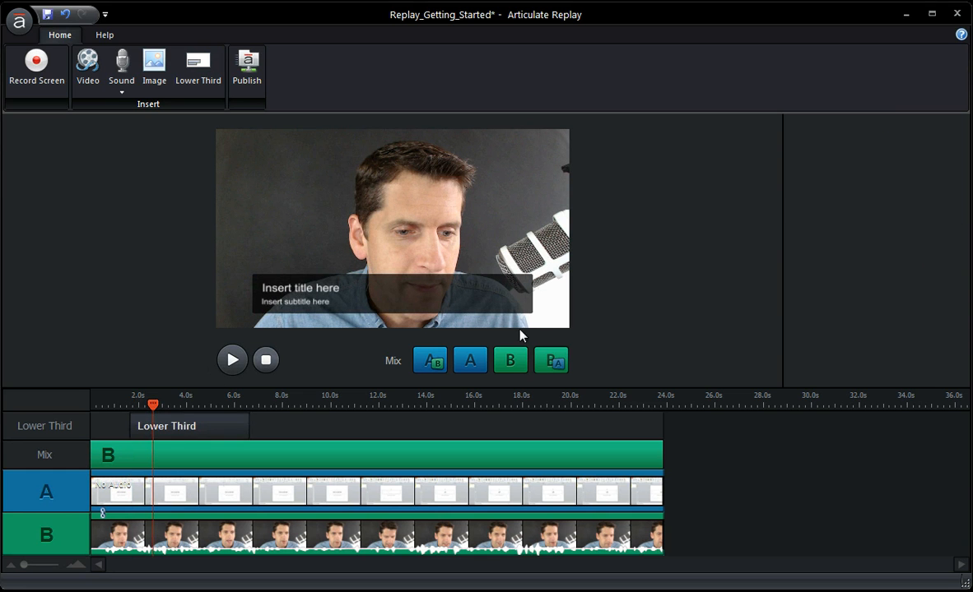
Set the lower third's title to the presenter's first name followed by "- Articulate"
click(169, 428)
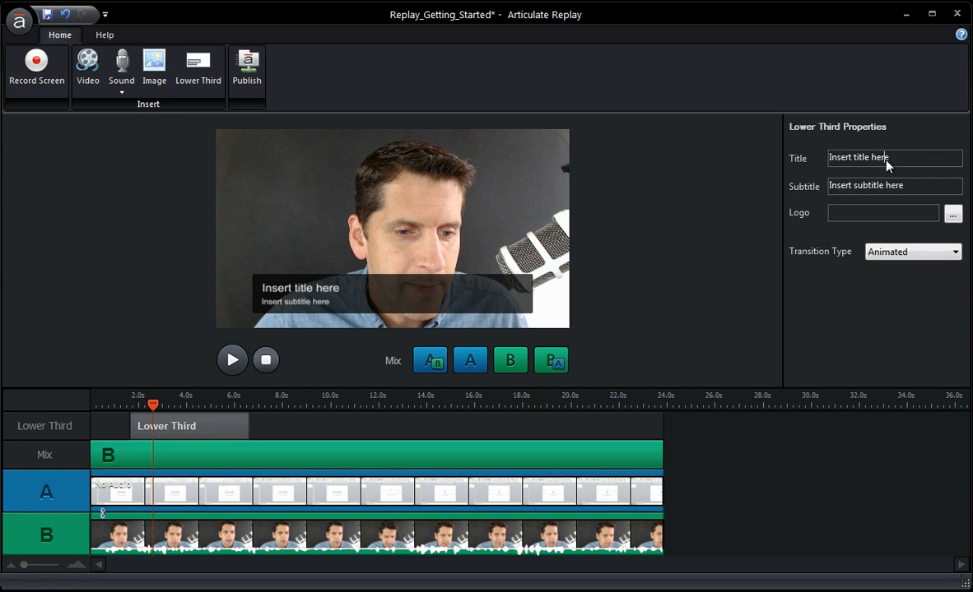
click(831, 157)
text(Mike - ARticul)
key(BackSpace)
key(BackSpace)
key(BackSpace)
key(BackSpace)
key(BackSpace)
key(BackSpace)
text(rticulate)
key(Return)
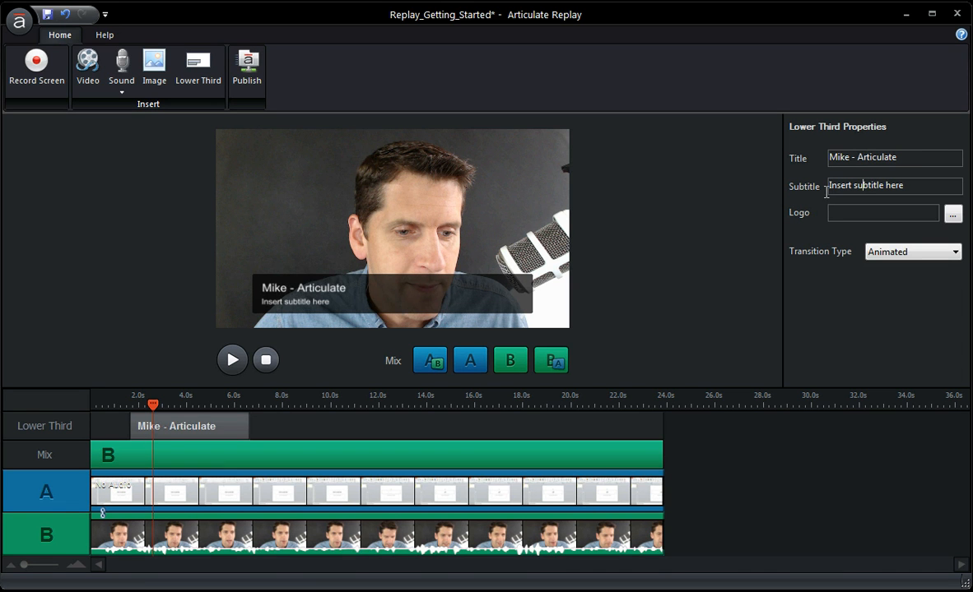
Clear the lower third's subtitle, add the comstar logo image as its logo, and keep the Animated transition
triple_click(921, 185)
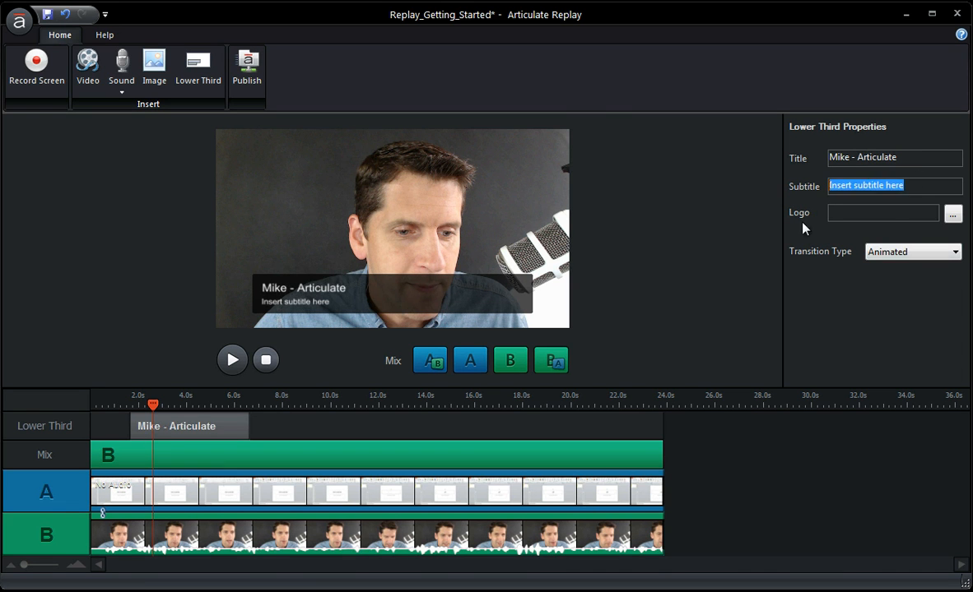
key(BackSpace)
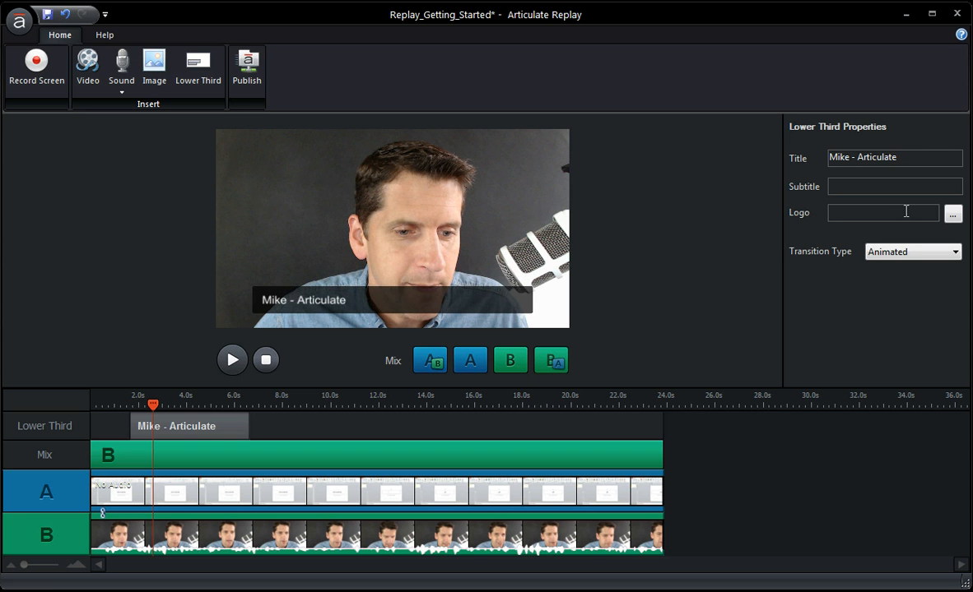
click(952, 213)
double_click(144, 133)
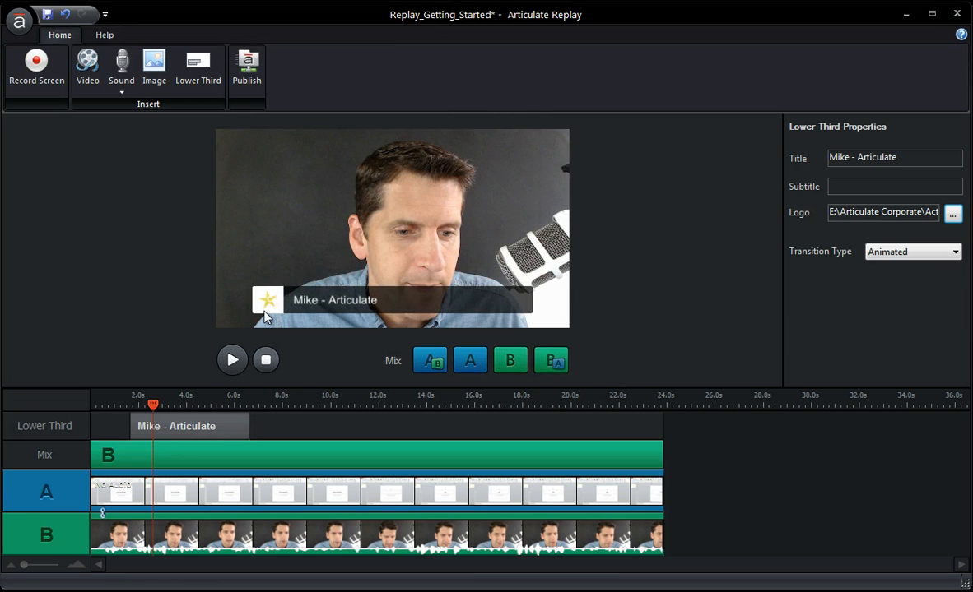
click(905, 255)
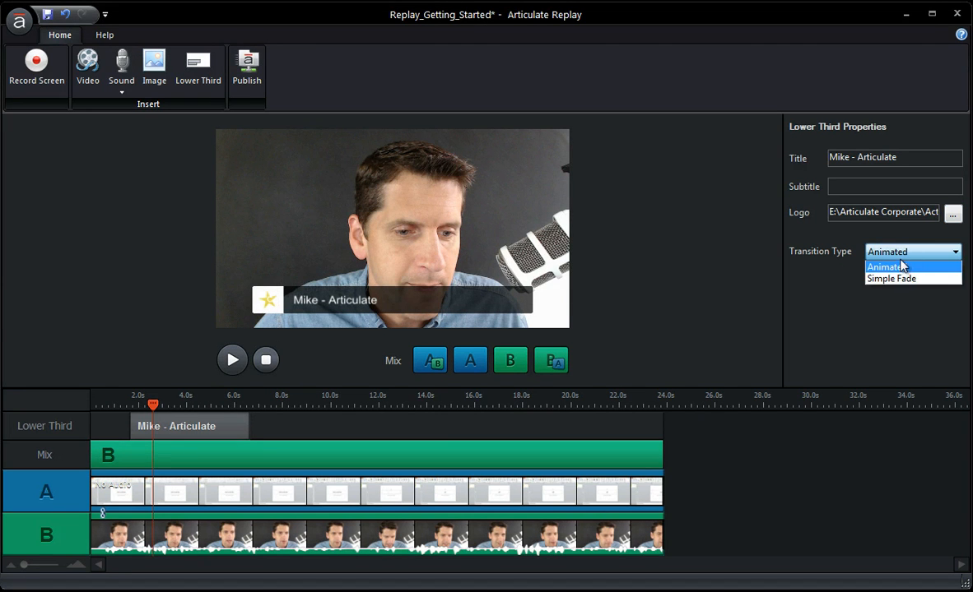
click(827, 263)
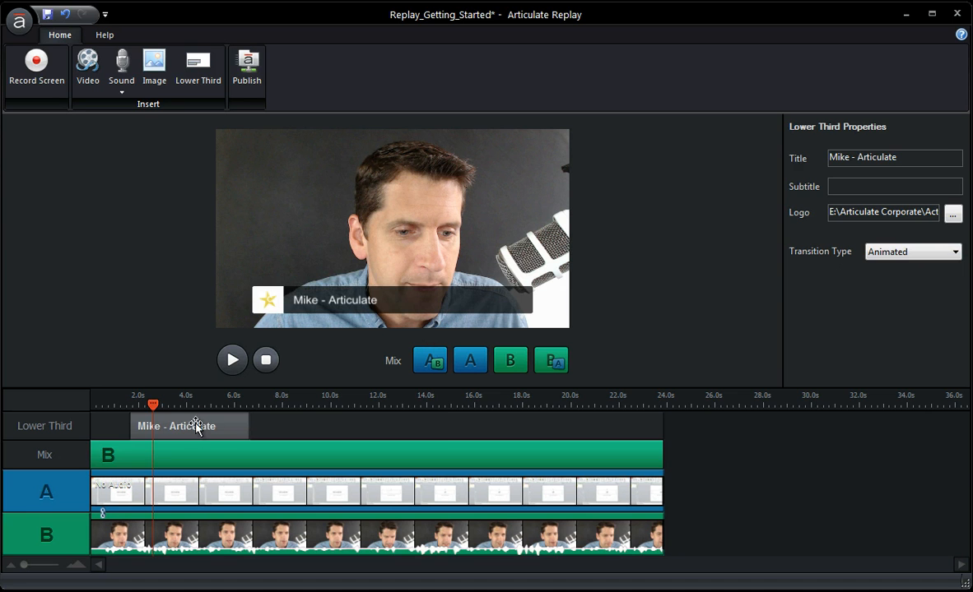
Shorten the lower third to about 3 s and reposition it to start at about 2.6 s
drag(197, 426, 309, 426)
click(245, 404)
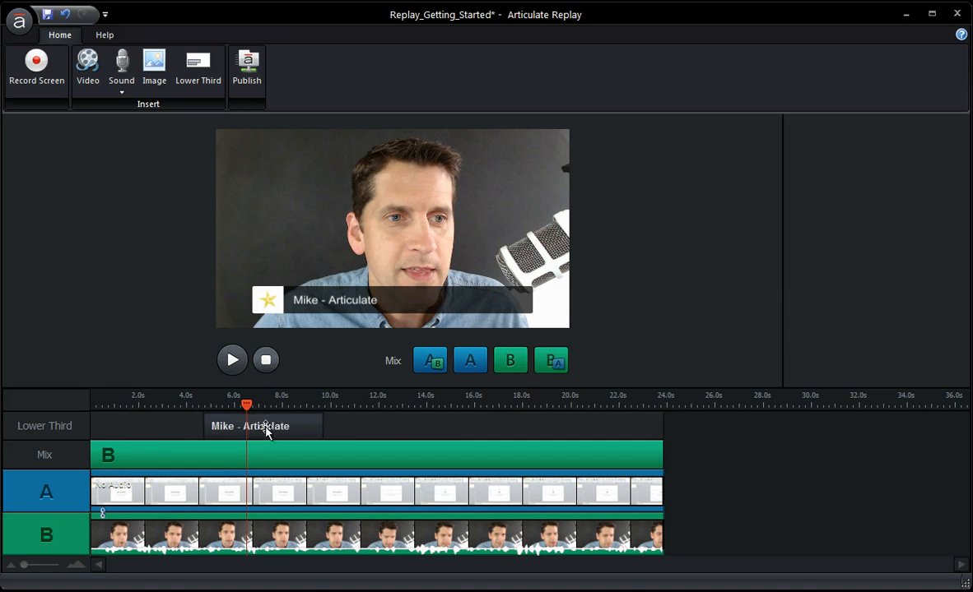
click(319, 425)
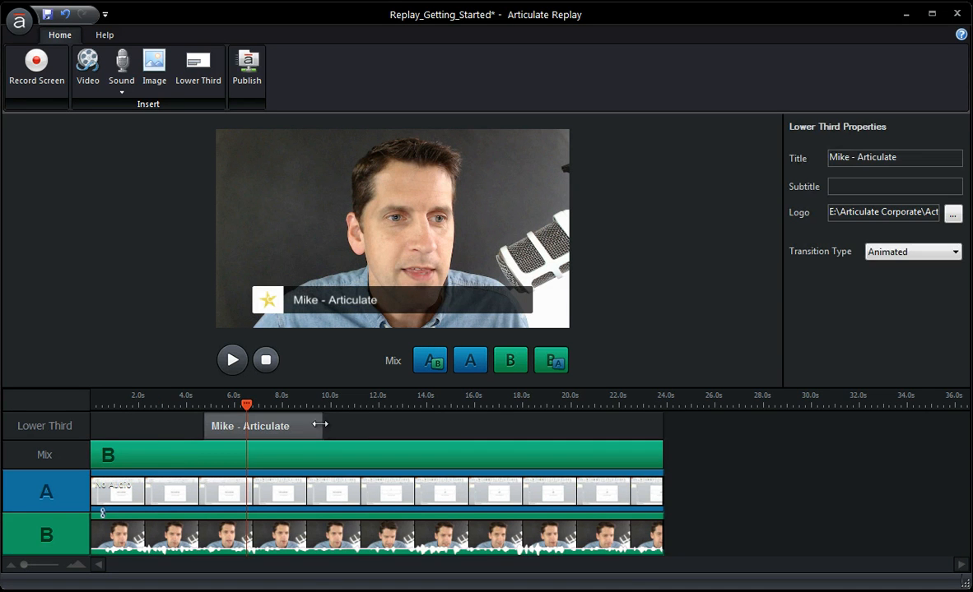
drag(320, 425, 132, 432)
Preview the video around the lower third at about 1.5 s, 3.8 s and 8.4 s
drag(245, 404, 126, 407)
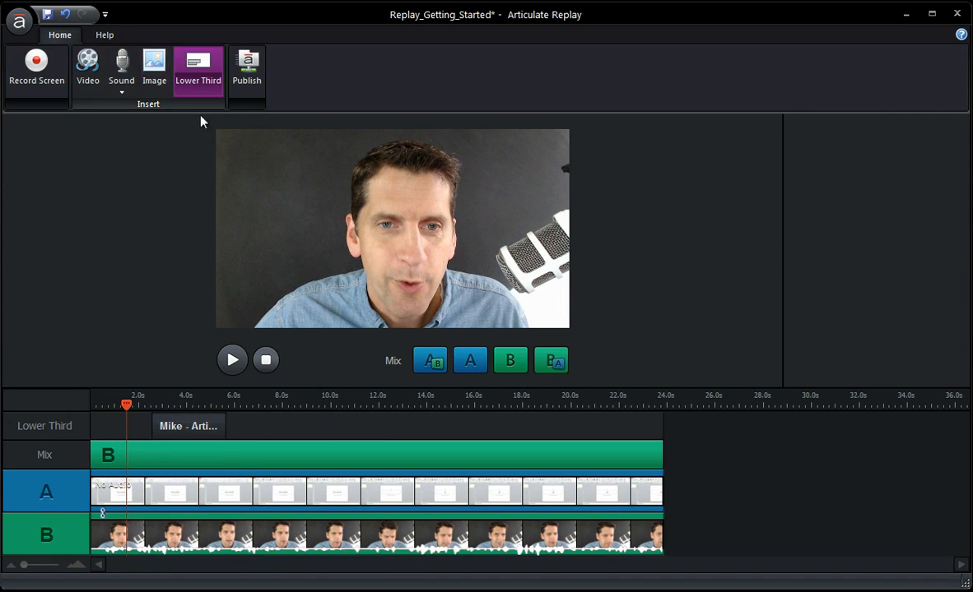
click(183, 407)
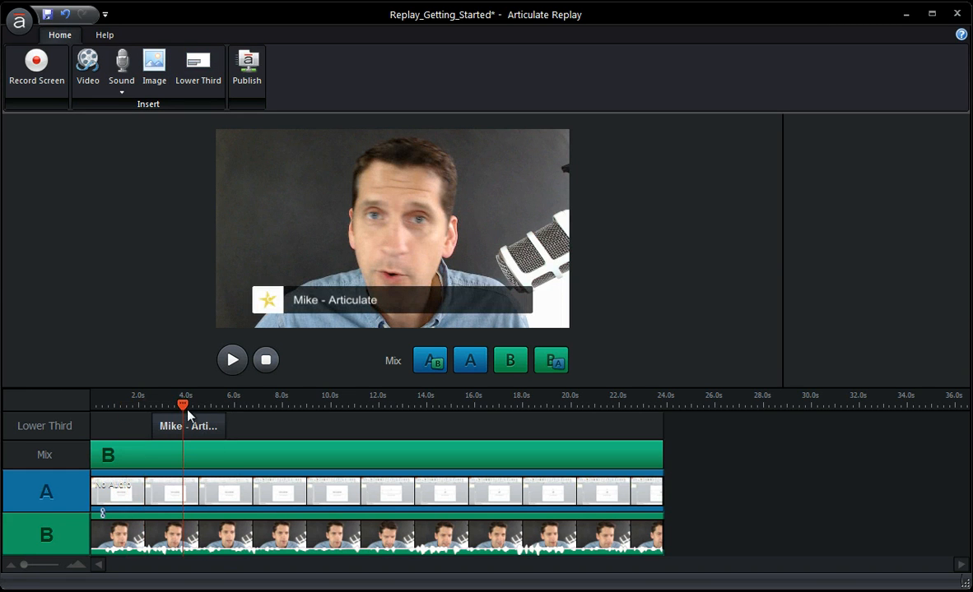
drag(183, 407, 292, 407)
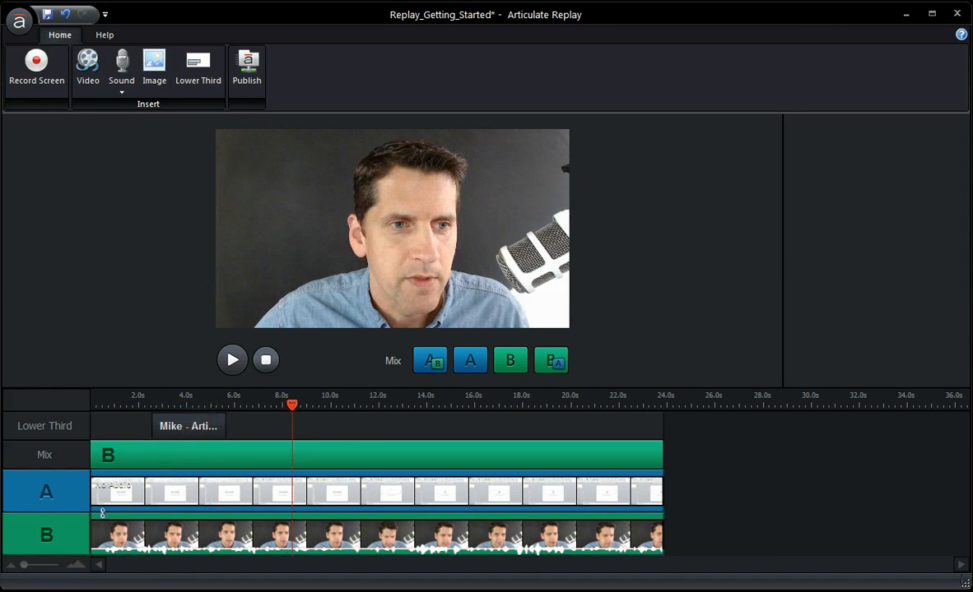
Set the audio volume of Screen Recording 1 to Manual and adjust its level
click(572, 495)
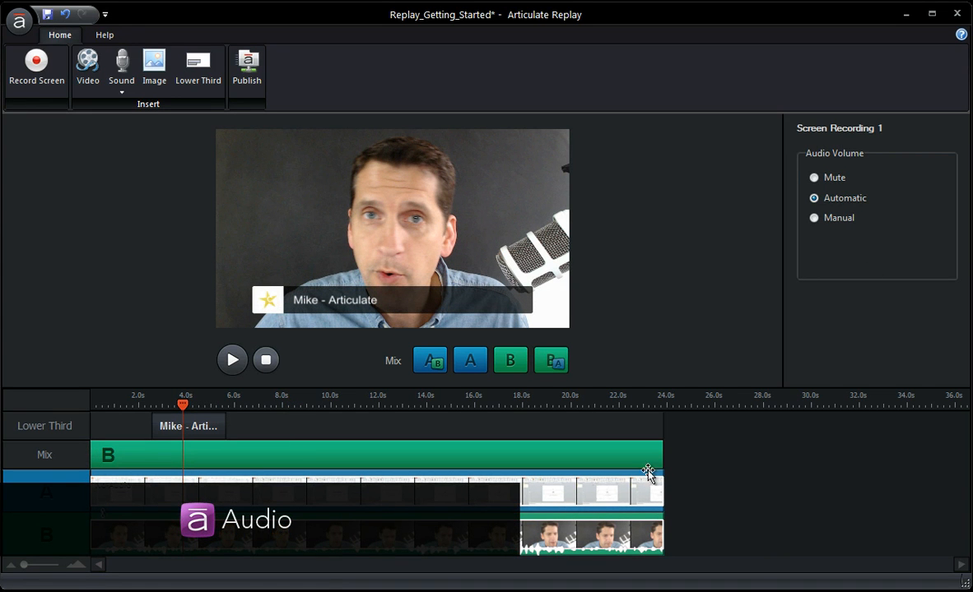
click(814, 178)
click(814, 218)
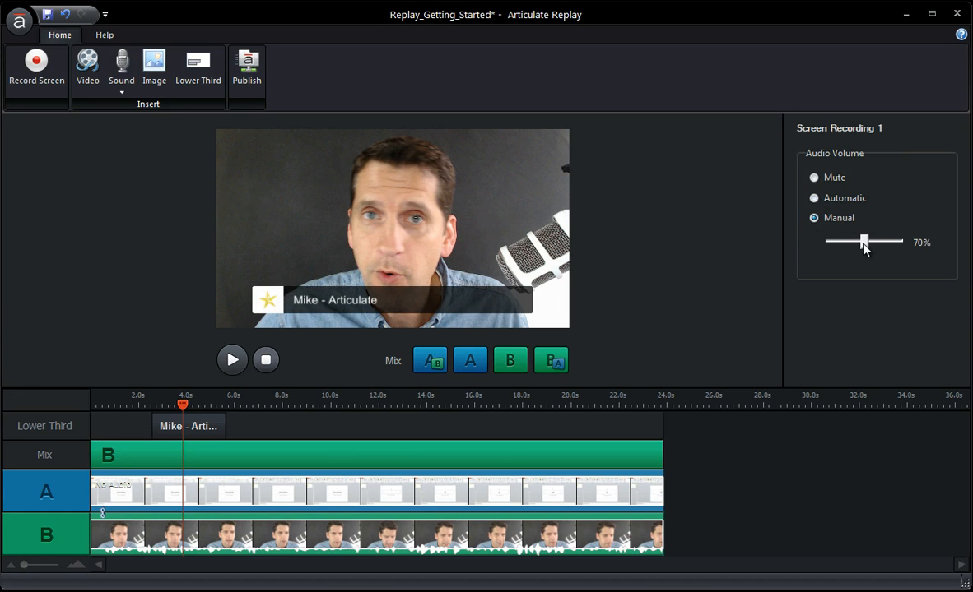
mouse_move(864, 246)
mouse_down()
mouse_move(877, 246)
mouse_move(858, 258)
mouse_move(879, 258)
mouse_move(862, 257)
mouse_up()
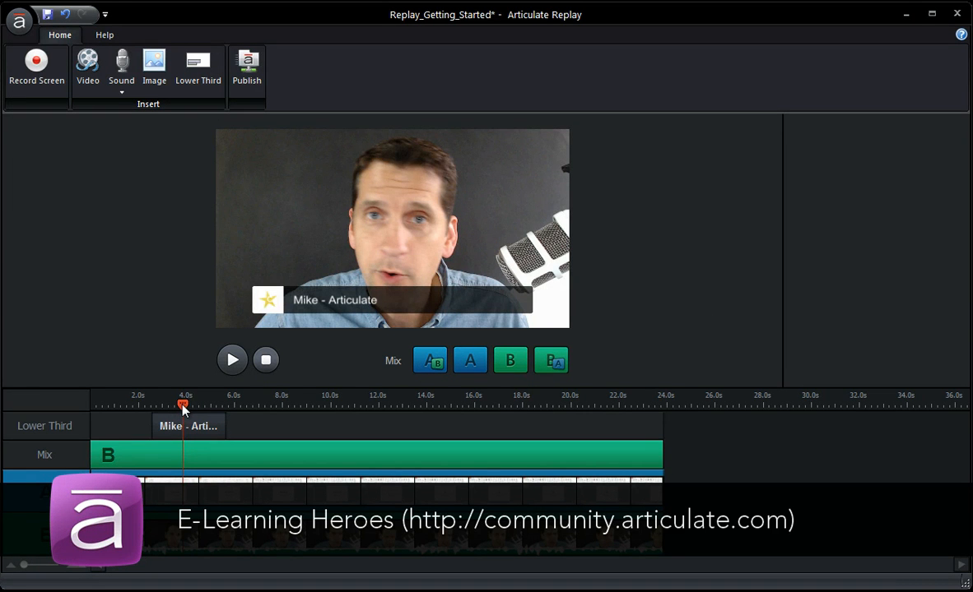
drag(183, 407, 189, 406)
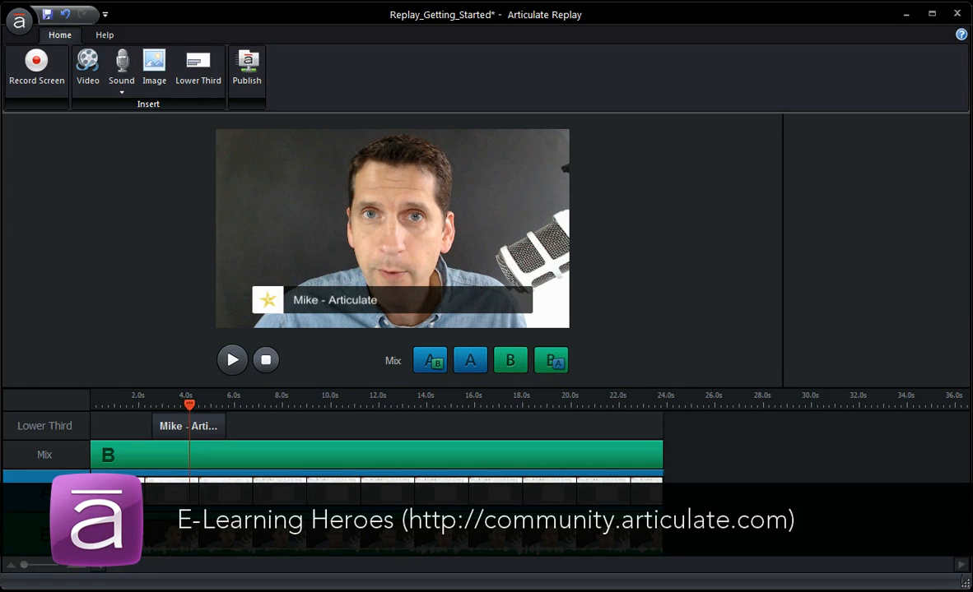